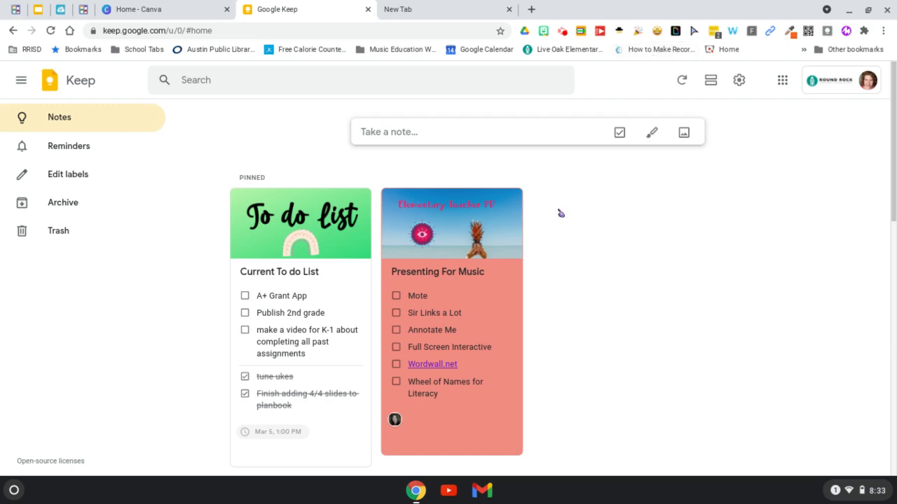
Look through the whole board of pinned and other notes to see the kinds of content they hold.
scroll(561, 213, down, 10)
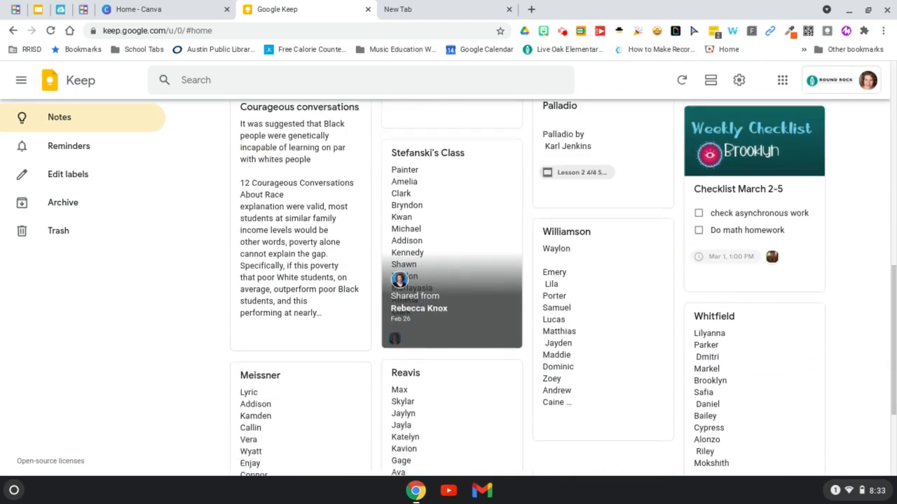
scroll(603, 315, down, 3)
scroll(602, 315, up, 12)
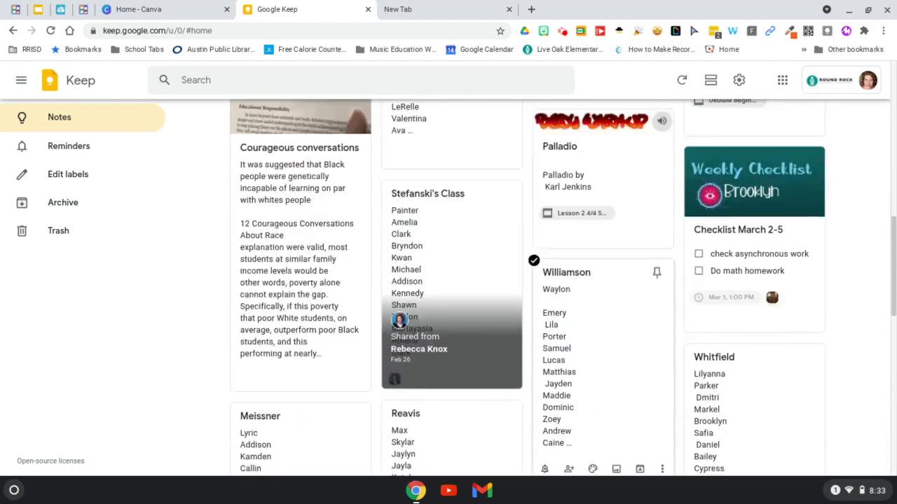
scroll(482, 245, down, 3)
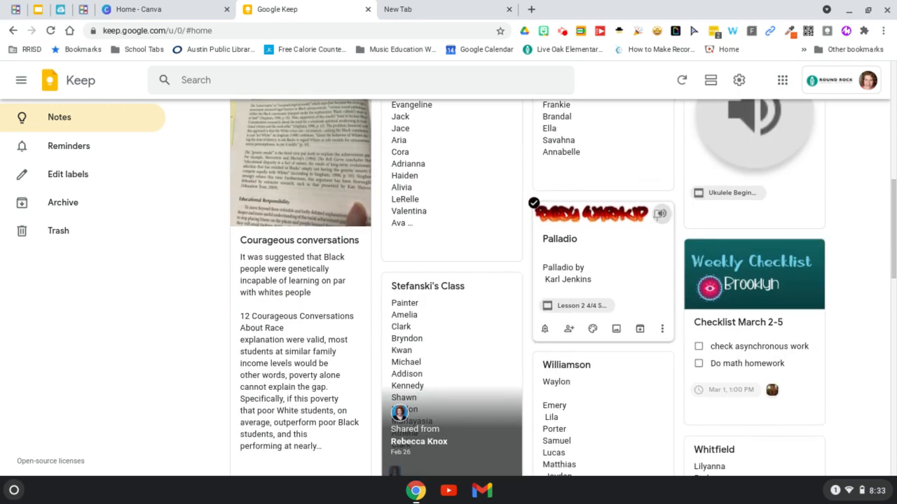
scroll(481, 246, up, 2)
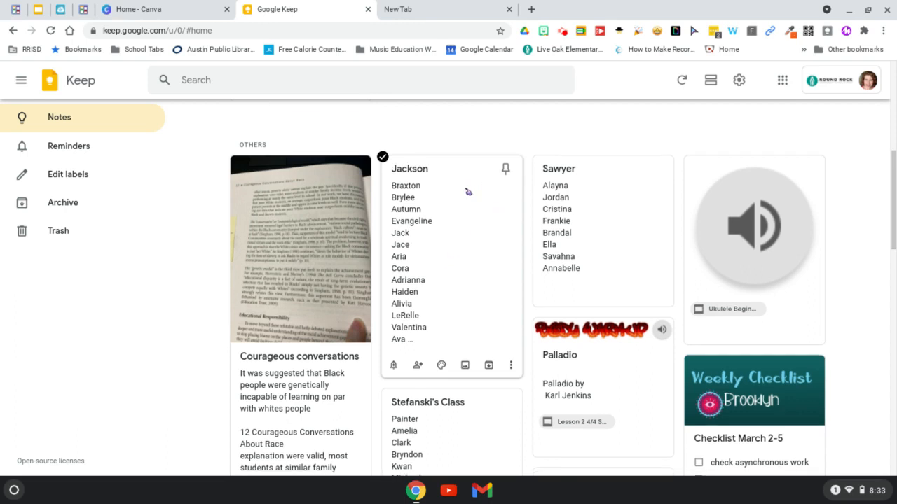
scroll(468, 191, down, 4)
scroll(468, 191, down, 4)
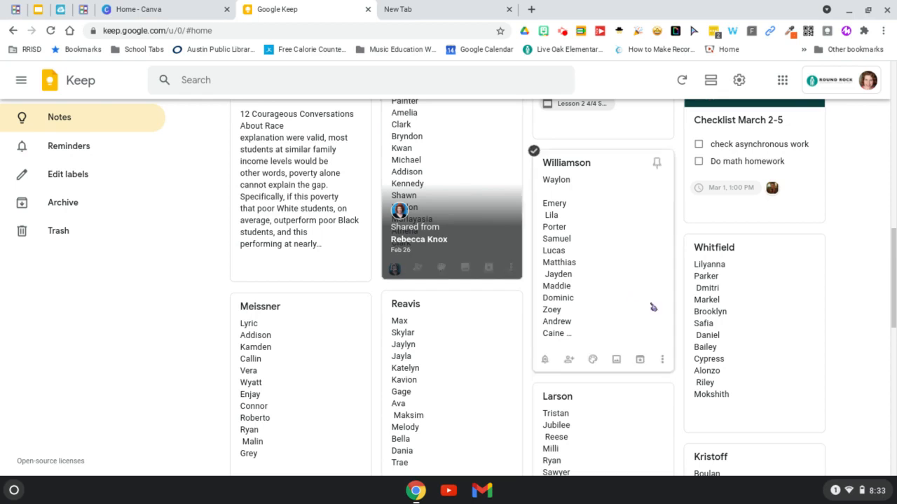
scroll(724, 316, down, 10)
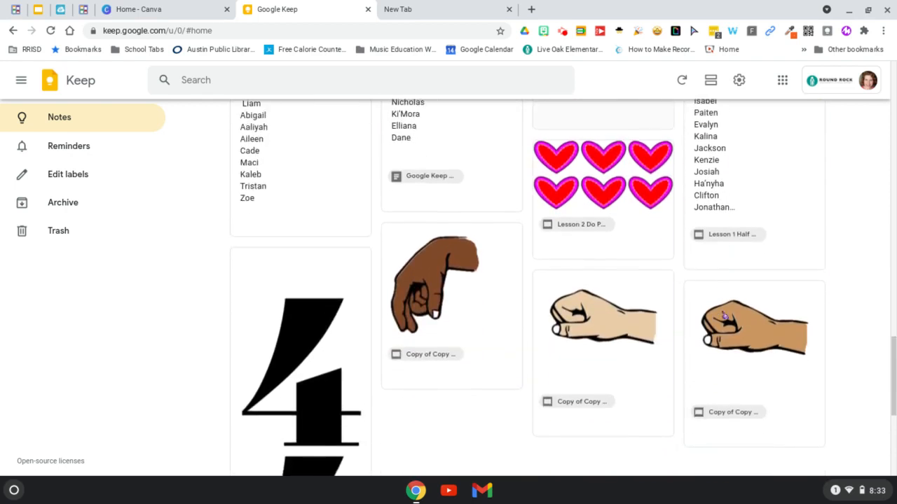
scroll(537, 252, up, 4)
scroll(537, 252, up, 15)
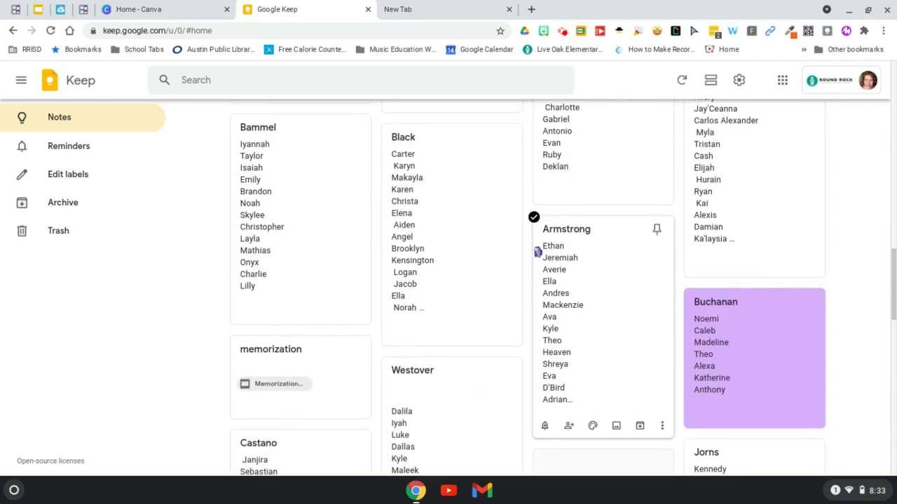
Open the pinned Current To do List note and add the list item "make tutorial".
mouse_move(354, 259)
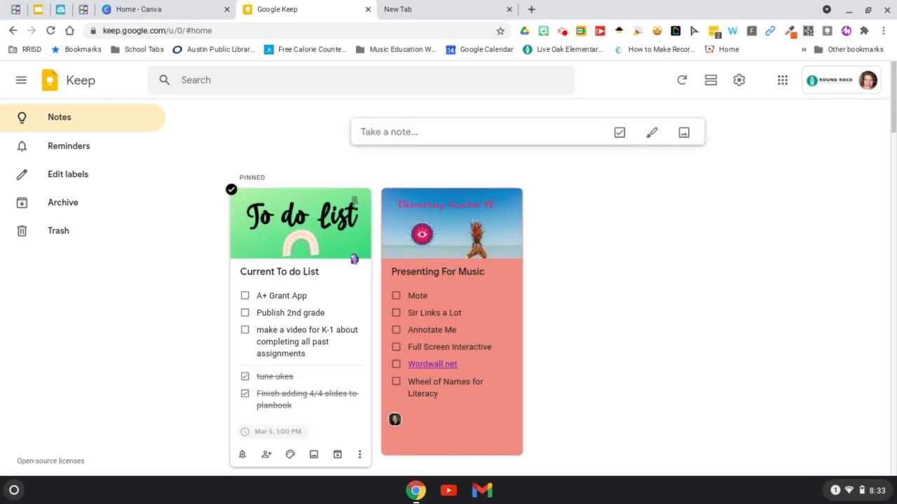
click(320, 243)
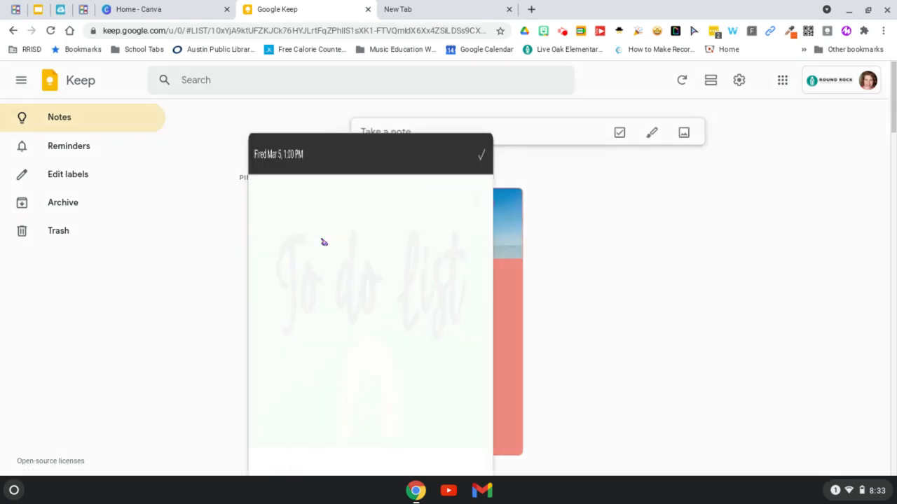
scroll(522, 230, down, 2)
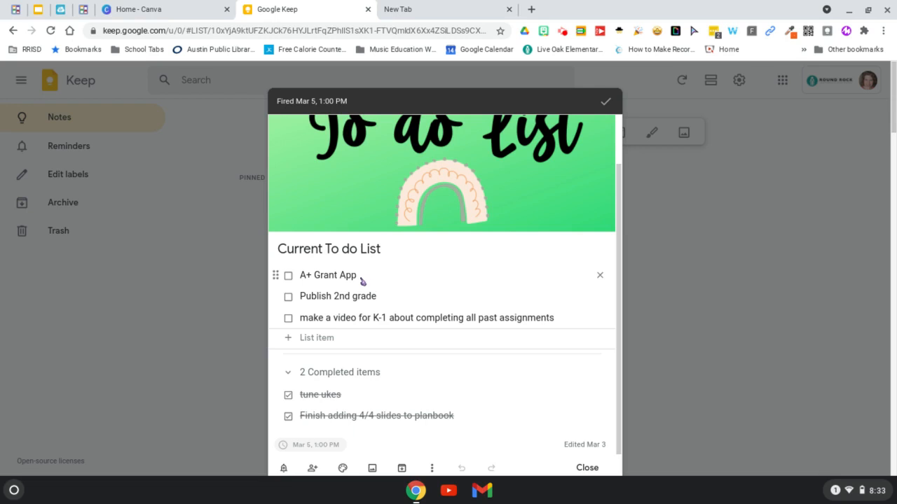
text(make)
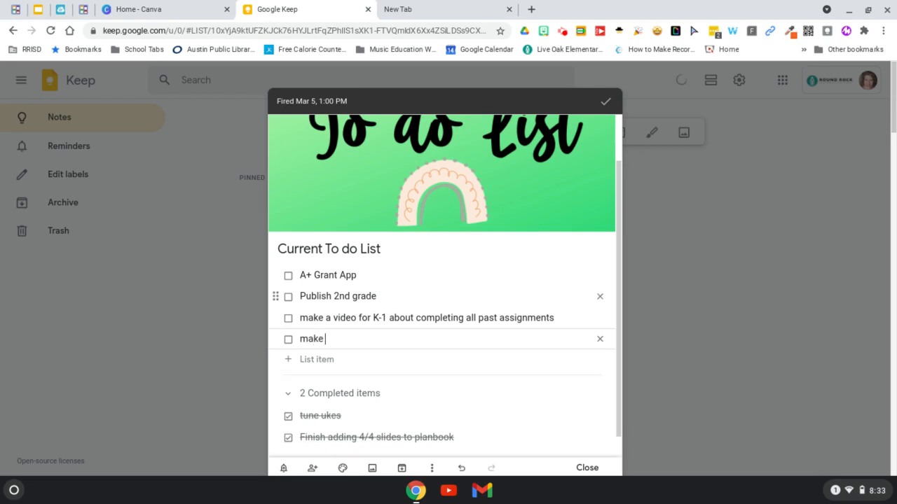
text( tutorial)
Review the date, time and preset choices for the to-do note's reminder, and leave them without saving.
click(283, 468)
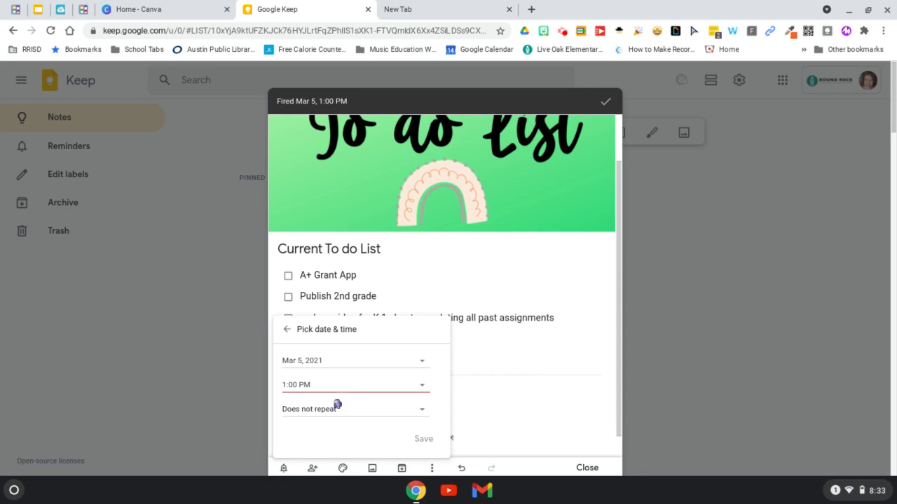
click(326, 384)
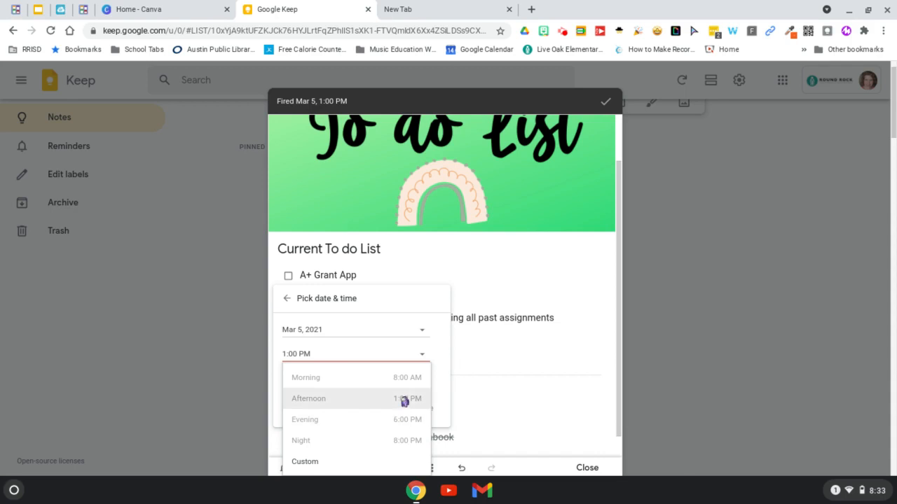
scroll(405, 399, down, 3)
scroll(405, 382, up, 1)
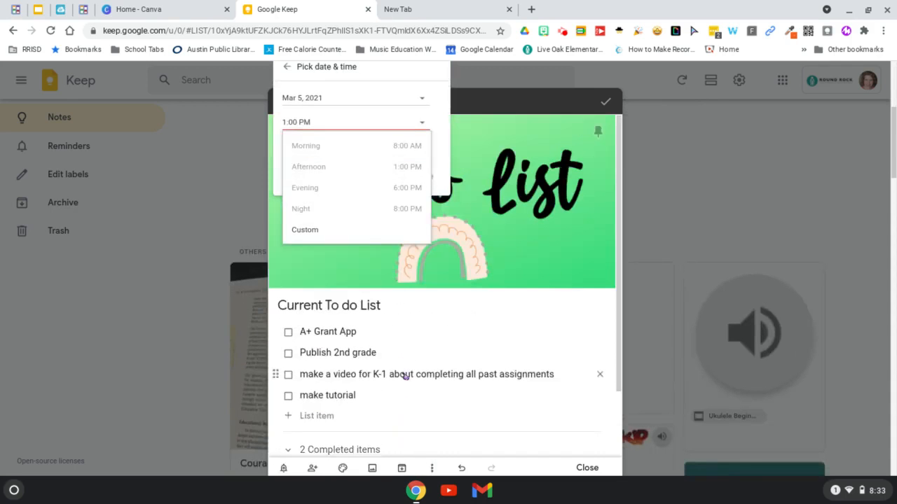
click(351, 272)
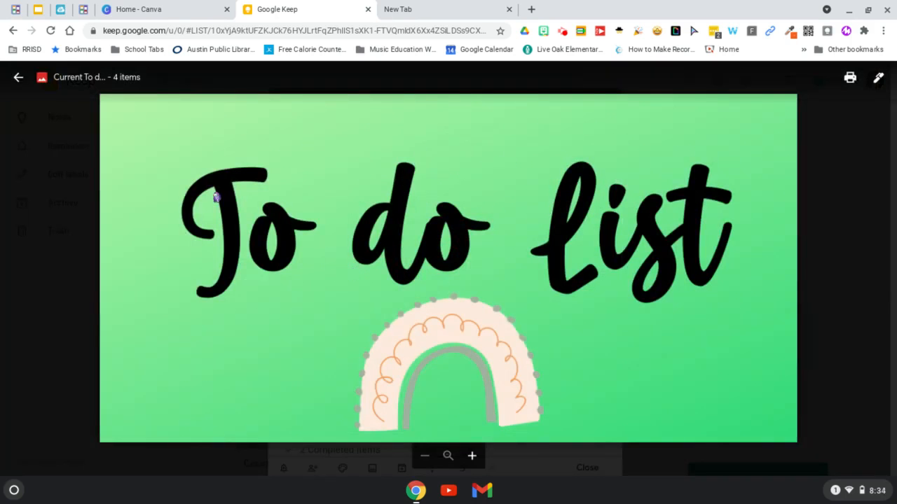
click(16, 83)
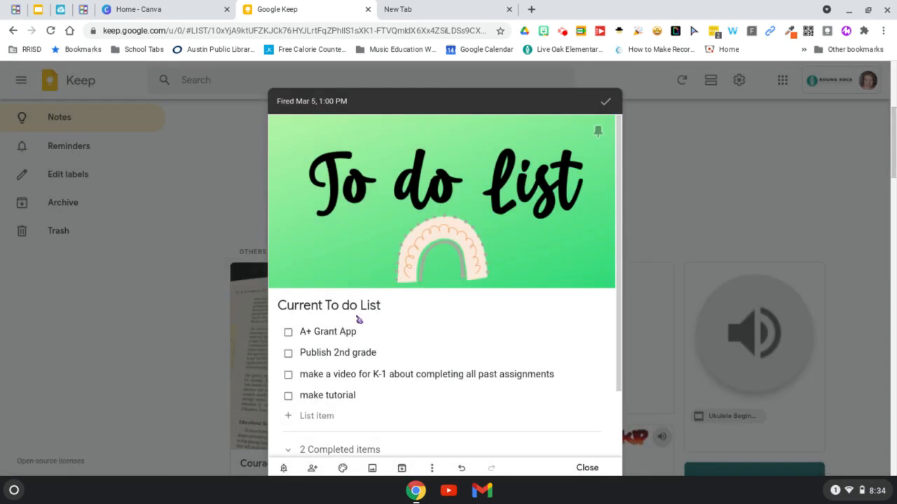
Try a grey background colour on the Current To do List note and restore the default colour.
scroll(453, 346, down, 1)
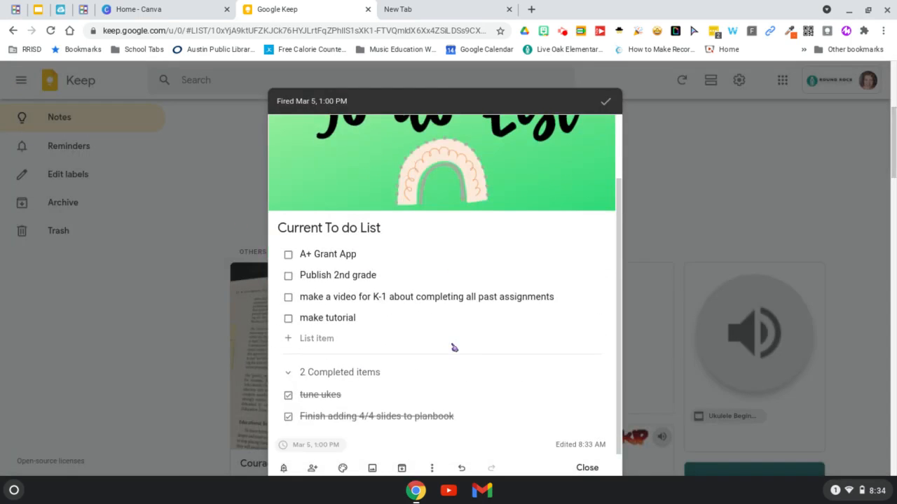
mouse_move(342, 468)
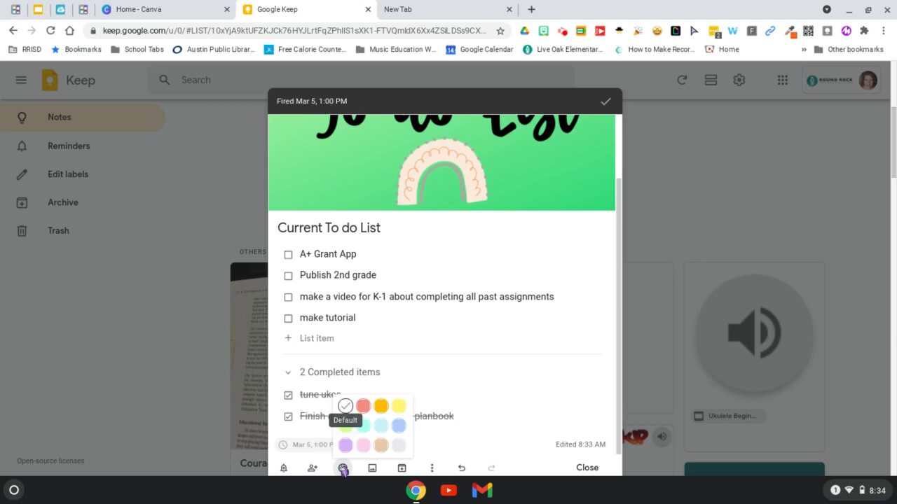
click(362, 446)
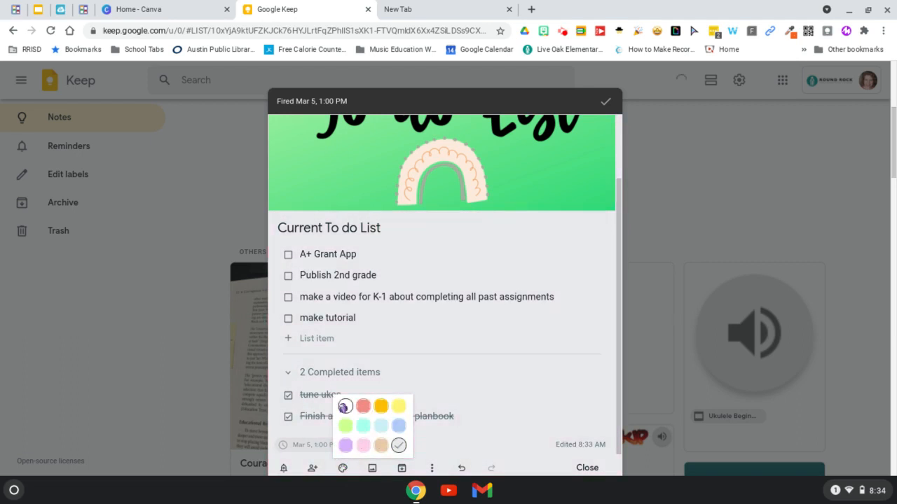
click(345, 407)
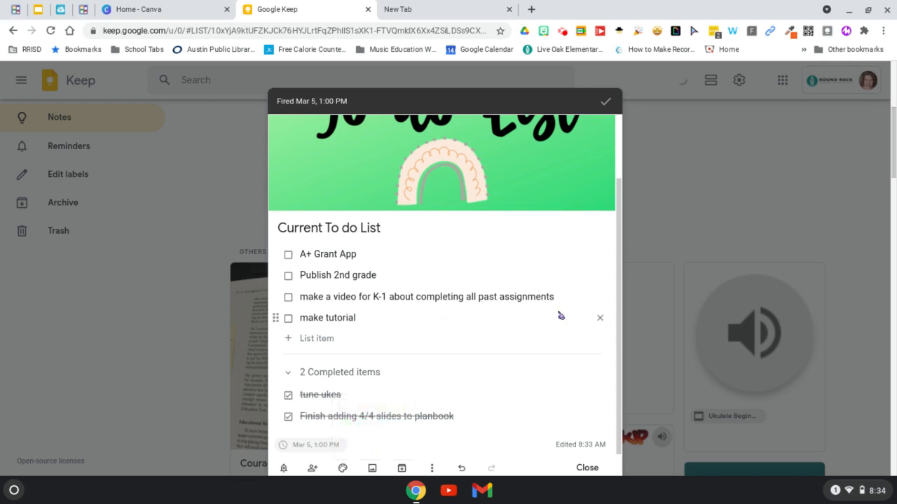
Look over the to-do note's header image and its additional note actions, and close the note.
scroll(541, 254, up, 2)
scroll(540, 254, down, 2)
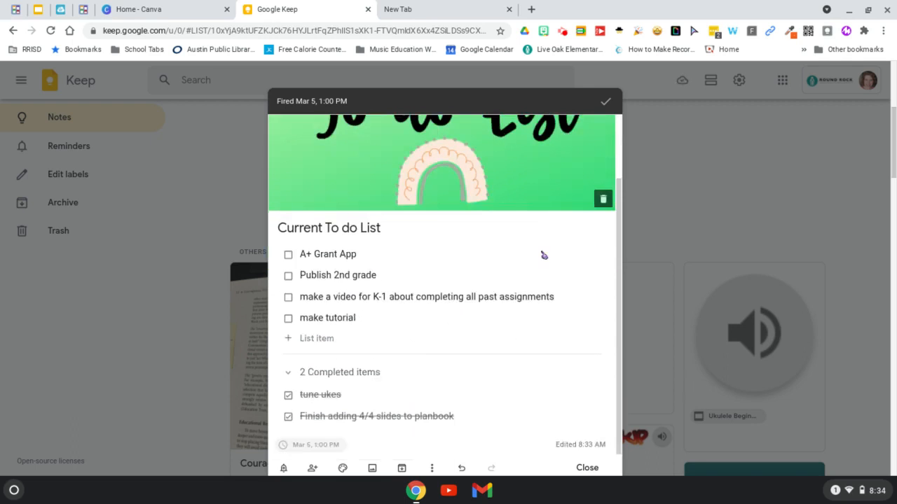
scroll(540, 254, up, 2)
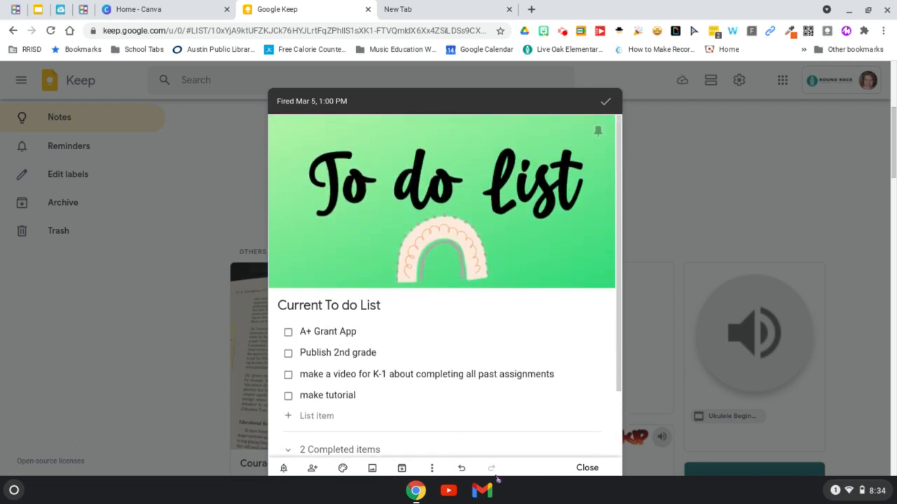
click(430, 469)
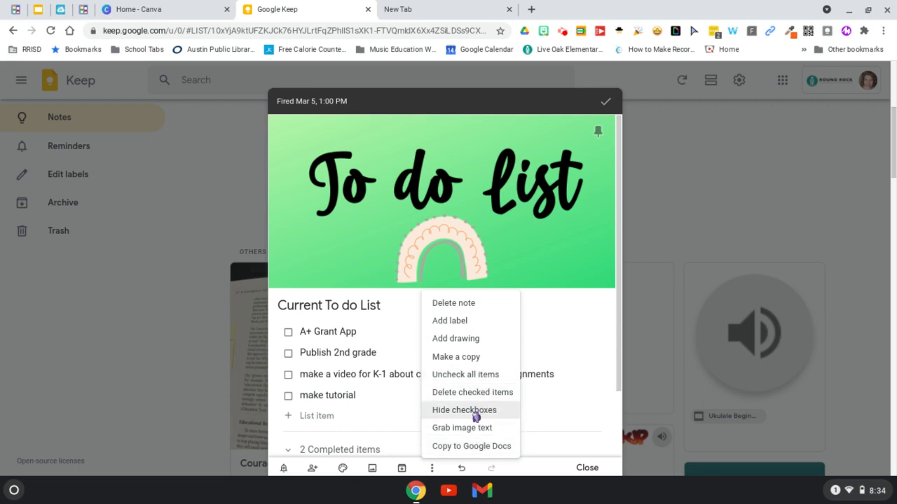
click(585, 468)
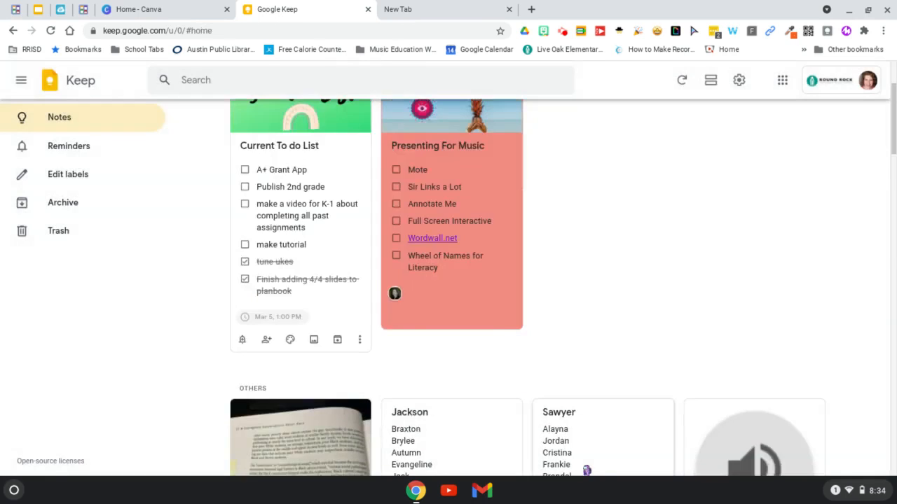
Open the Courageous conversations note with the book page photo, locate its Grab image text option, and close the note.
scroll(497, 326, down, 2)
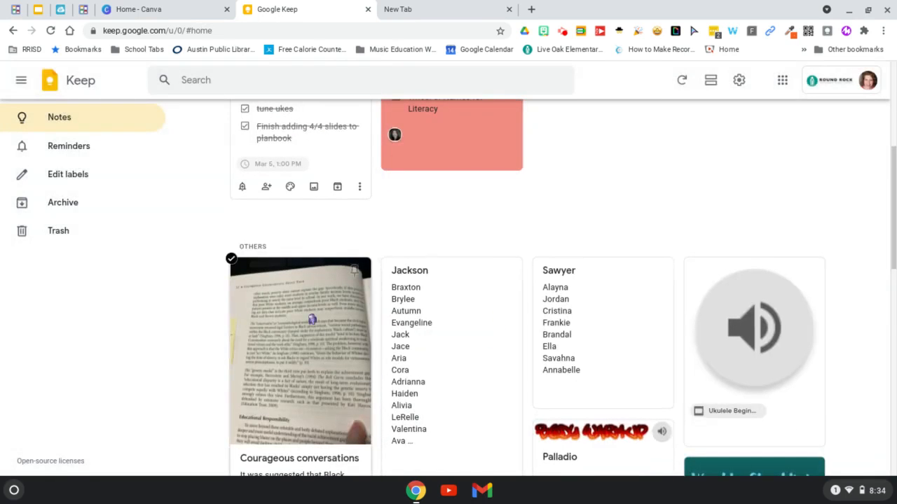
scroll(312, 319, down, 2)
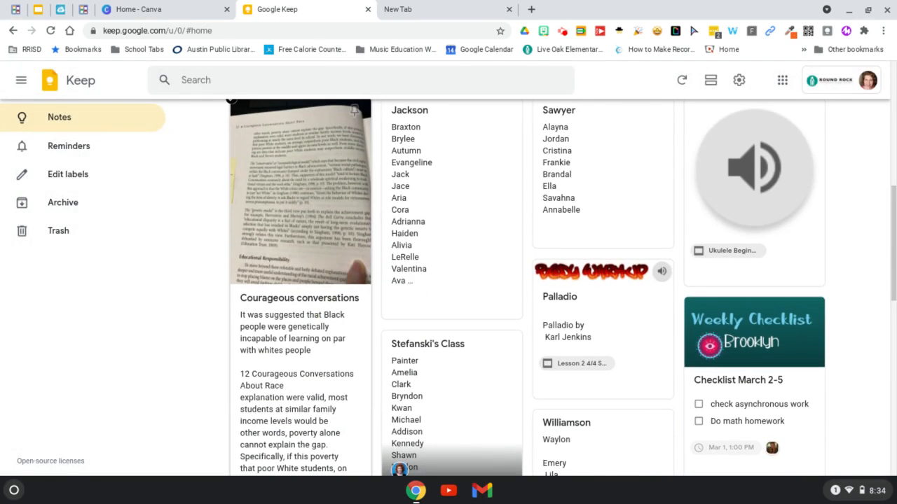
scroll(330, 124, down, 1)
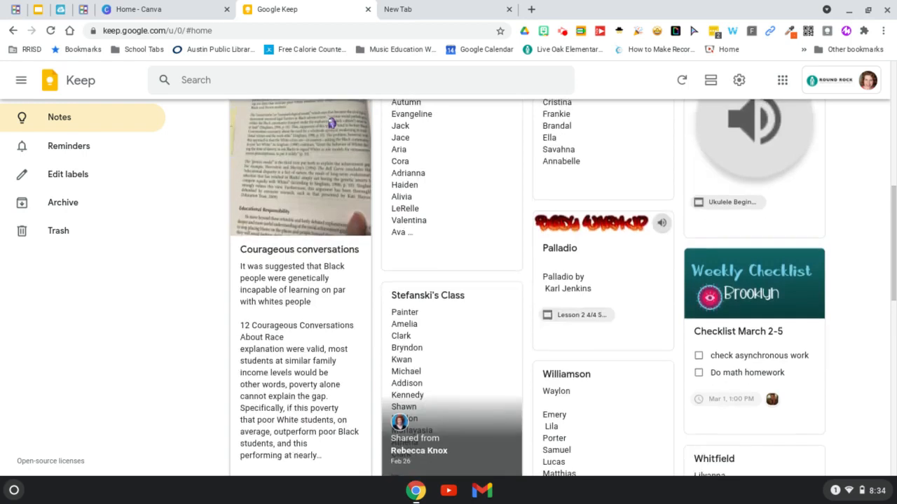
scroll(331, 124, up, 2)
click(308, 221)
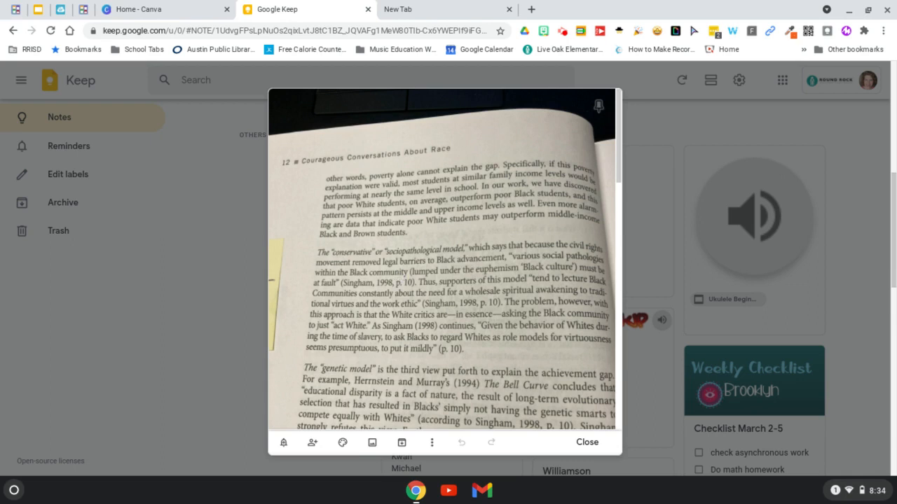
click(433, 442)
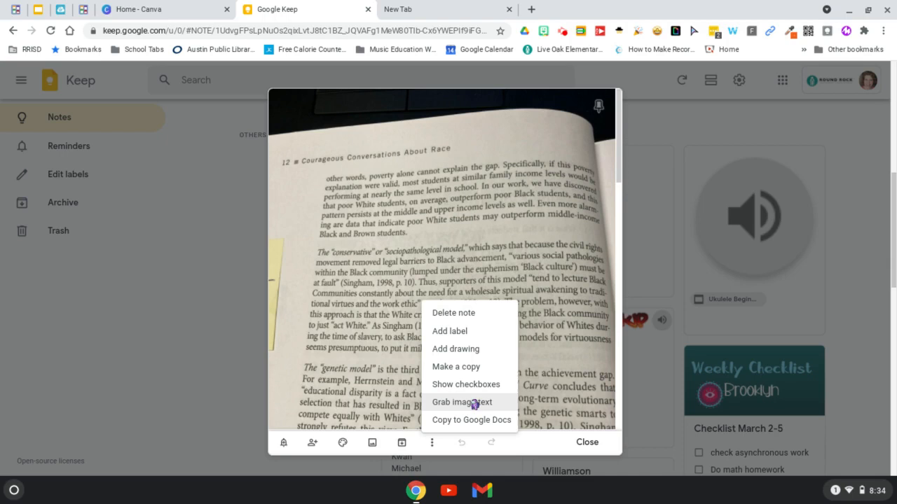
click(584, 443)
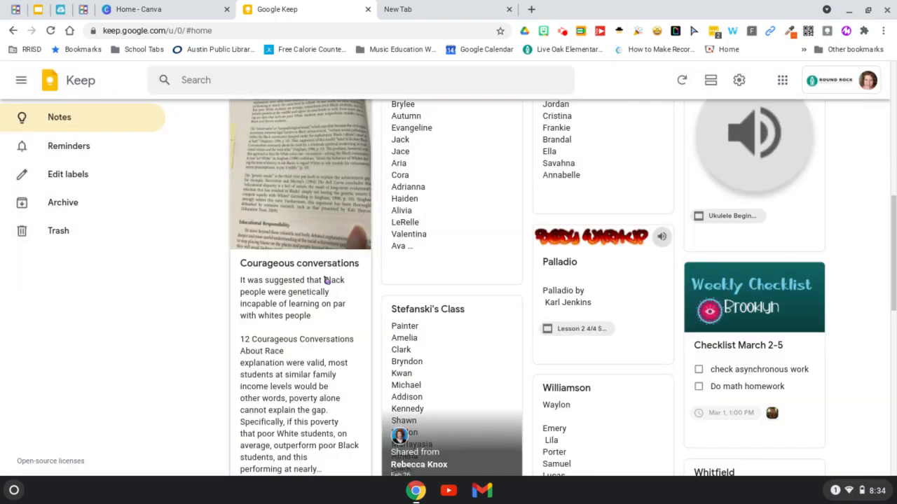
Reopen the Courageous conversations note, read through the text below the book page photo, and close it.
click(306, 179)
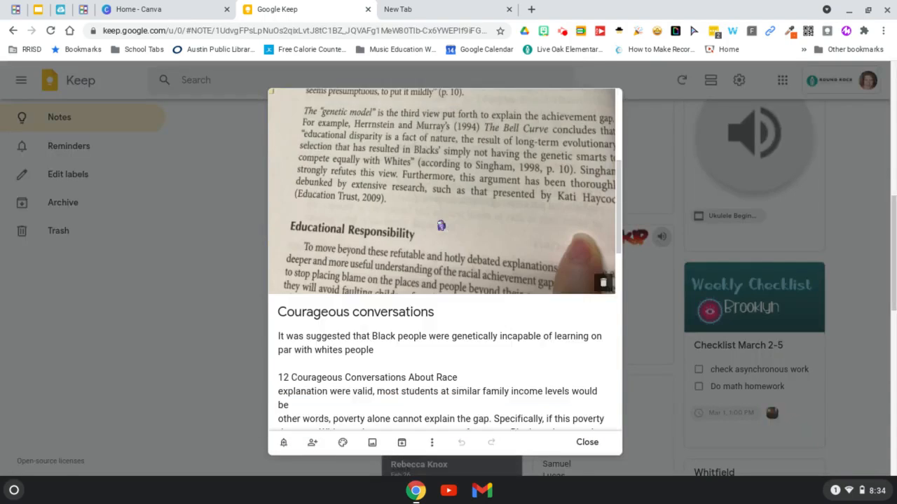
scroll(440, 225, down, 10)
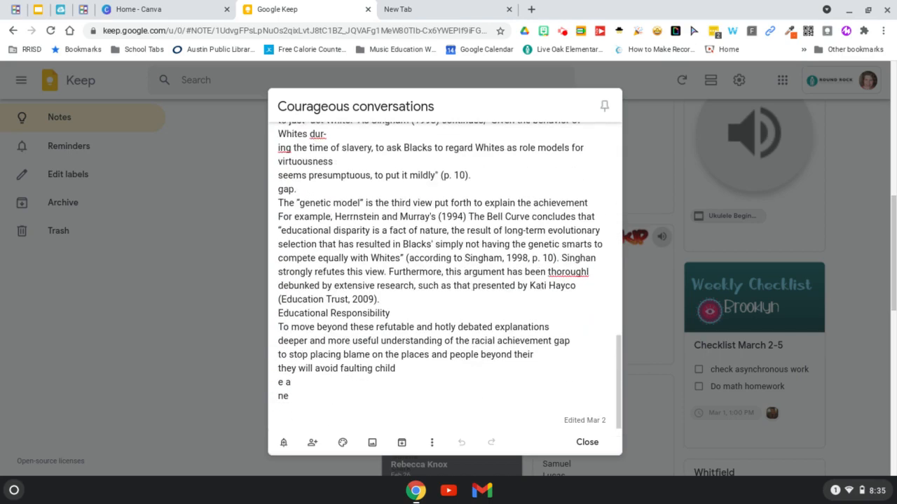
scroll(445, 276, up, 1)
scroll(445, 276, down, 1)
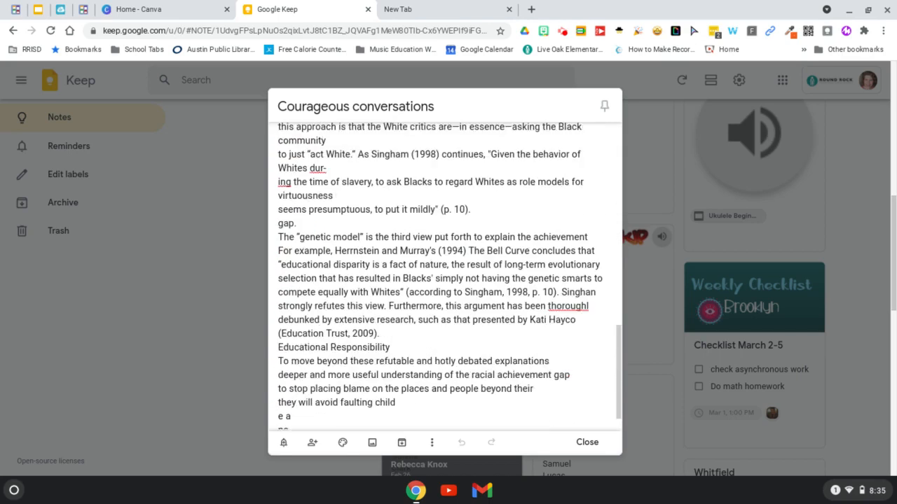
scroll(445, 276, up, 1)
scroll(556, 400, up, 4)
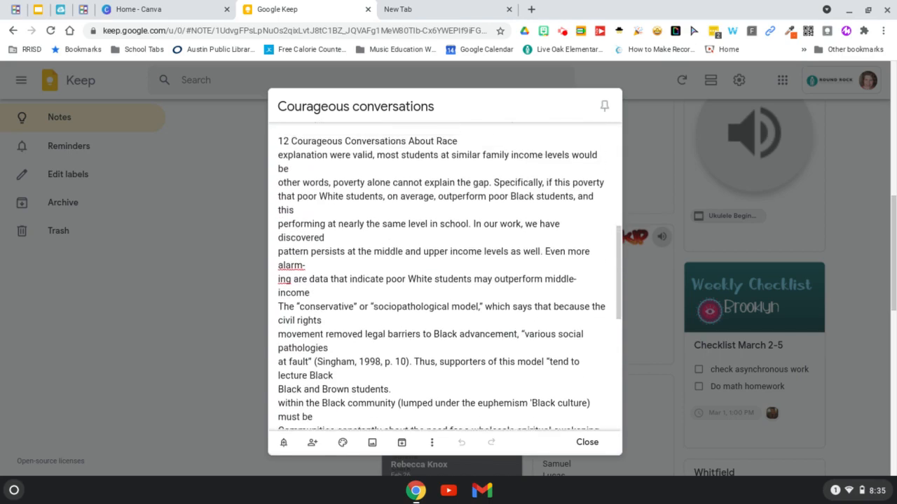
click(585, 442)
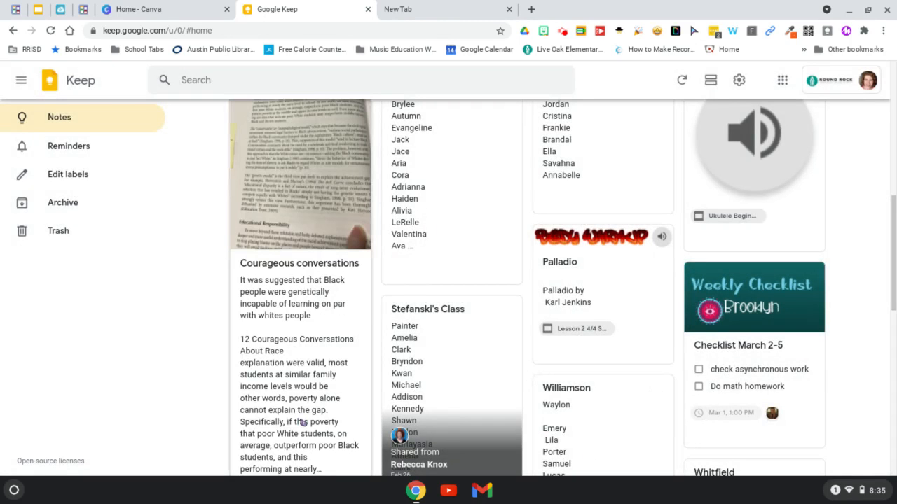
scroll(301, 316, up, 3)
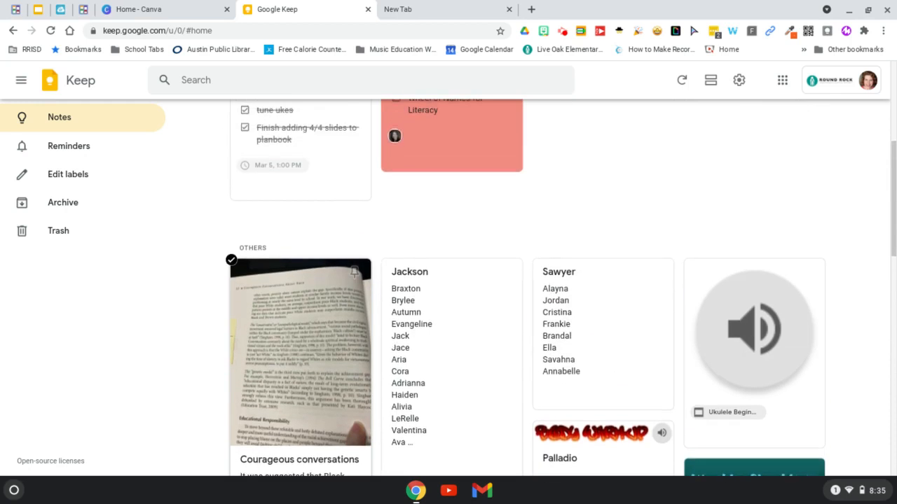
scroll(453, 348, up, 4)
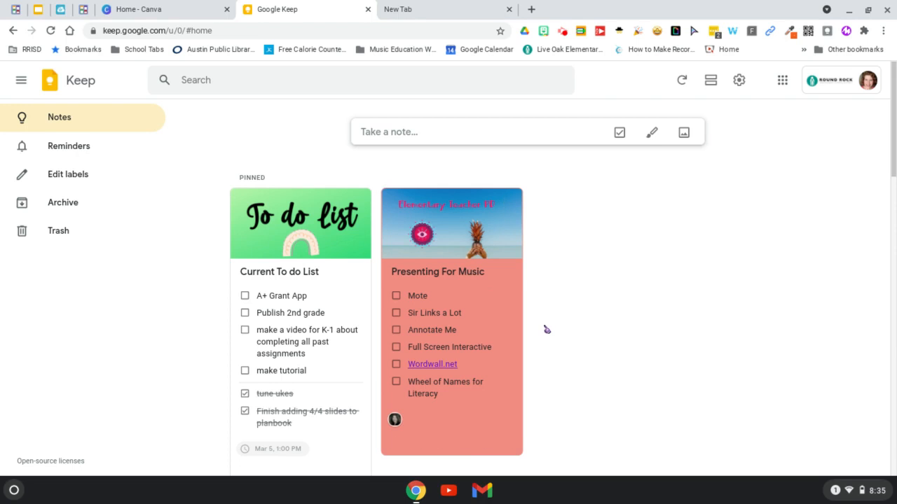
scroll(451, 322, down, 3)
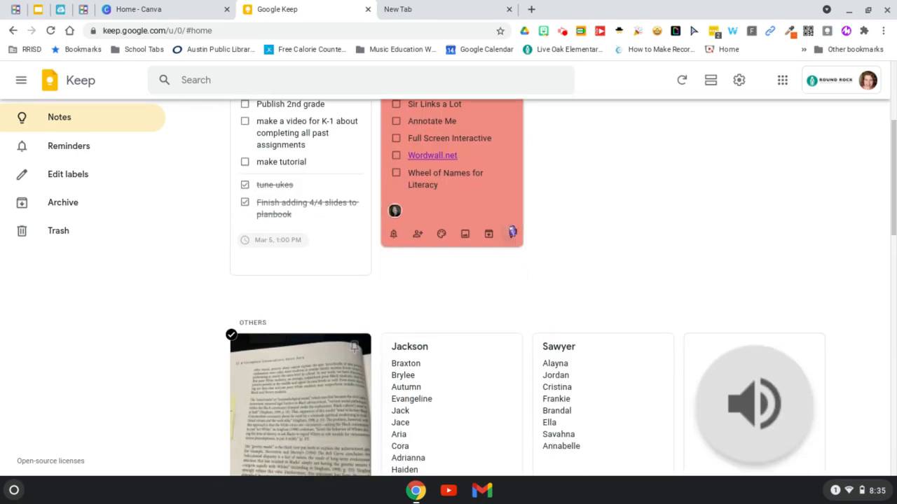
Switch to Canva and create a new custom-size design using the recent 6 x 3 in size.
click(131, 7)
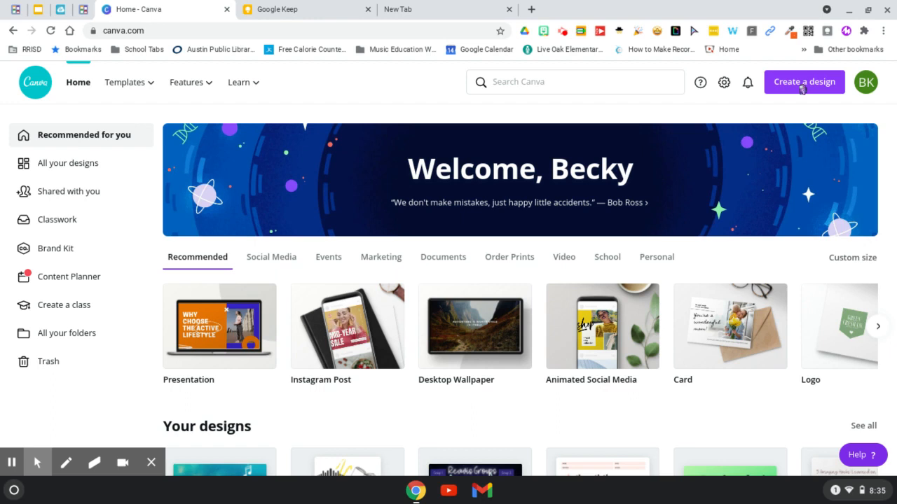
click(804, 81)
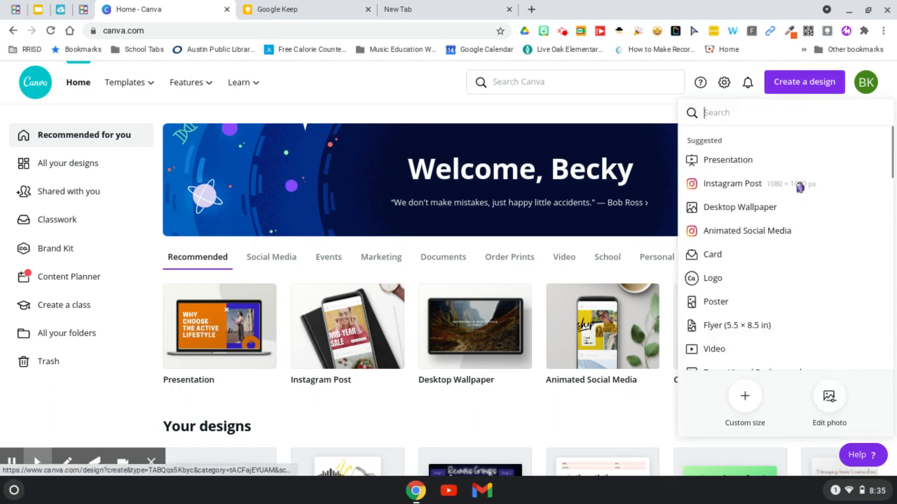
scroll(800, 186, down, 3)
scroll(785, 245, up, 2)
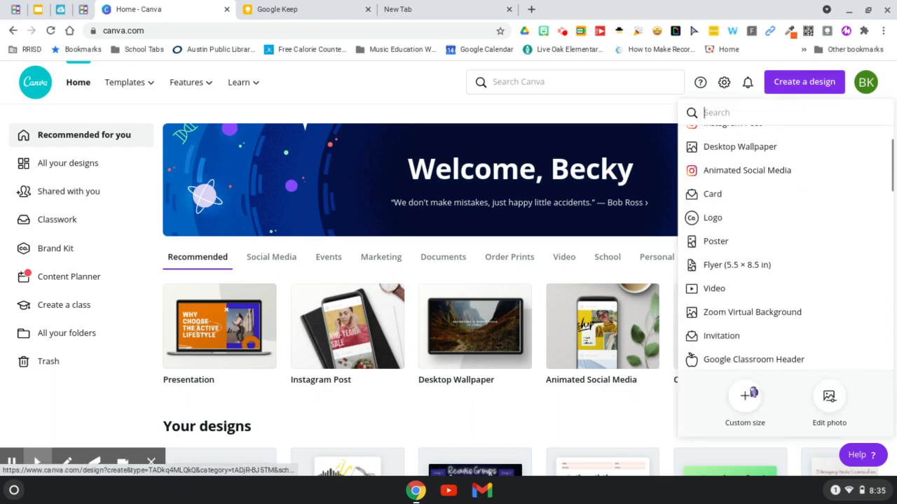
click(748, 396)
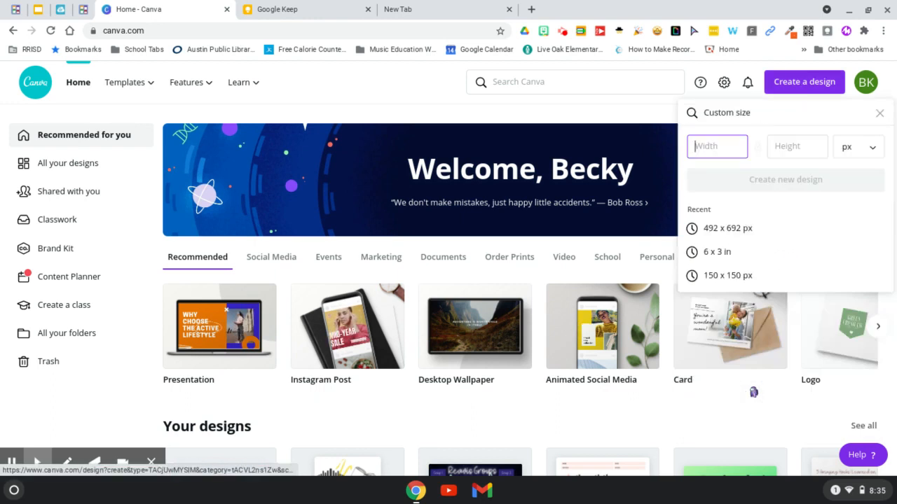
click(736, 252)
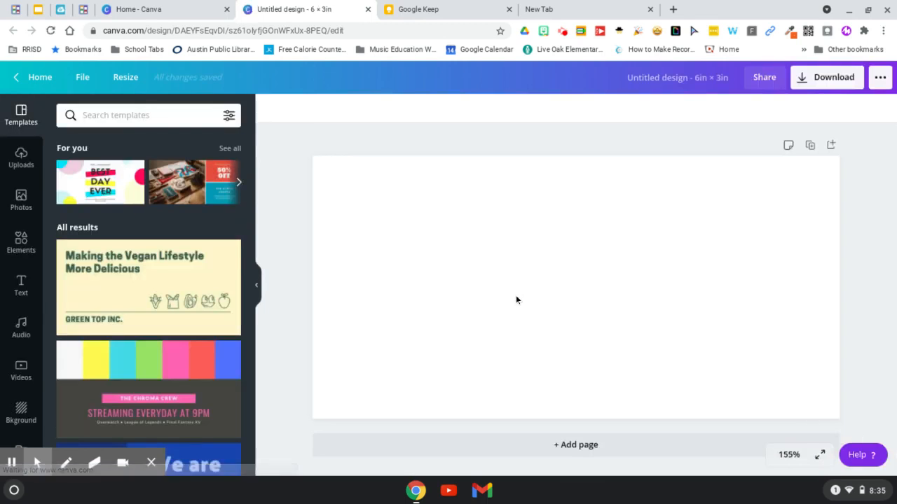
Apply the green leaf image from the Nature backgrounds to the blank page.
click(21, 410)
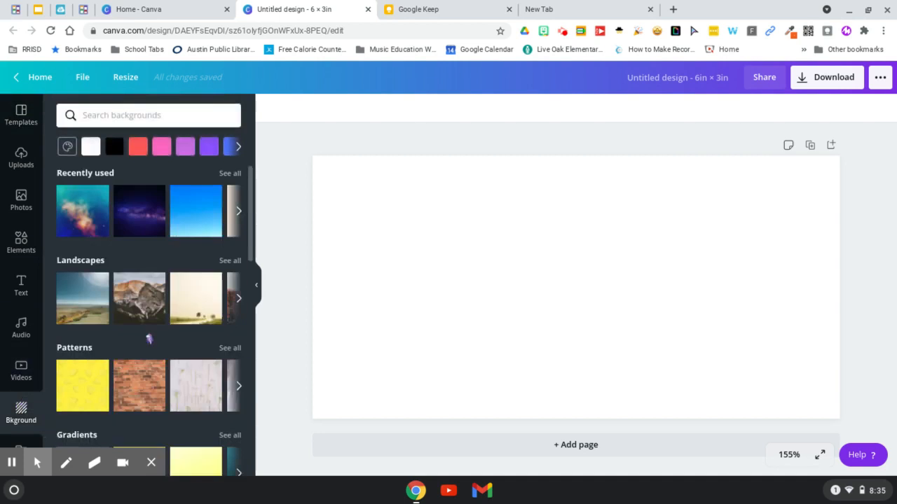
scroll(148, 339, down, 5)
scroll(140, 304, down, 4)
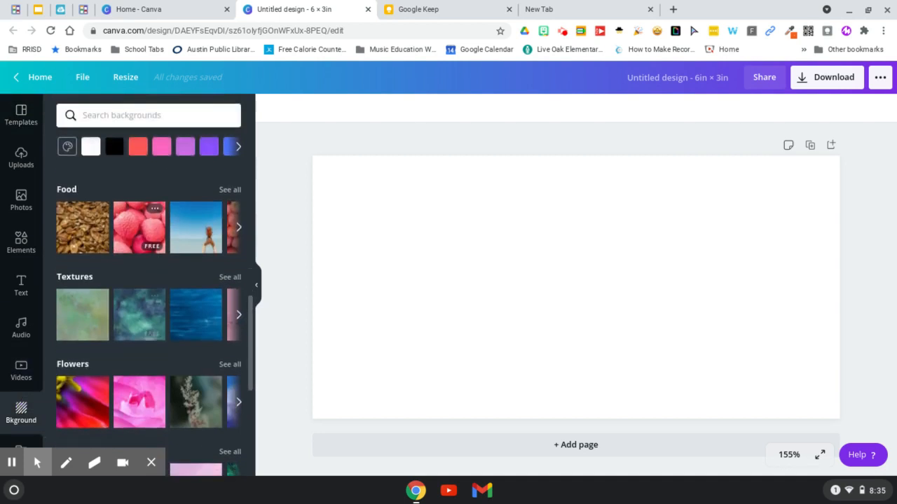
scroll(140, 304, down, 1)
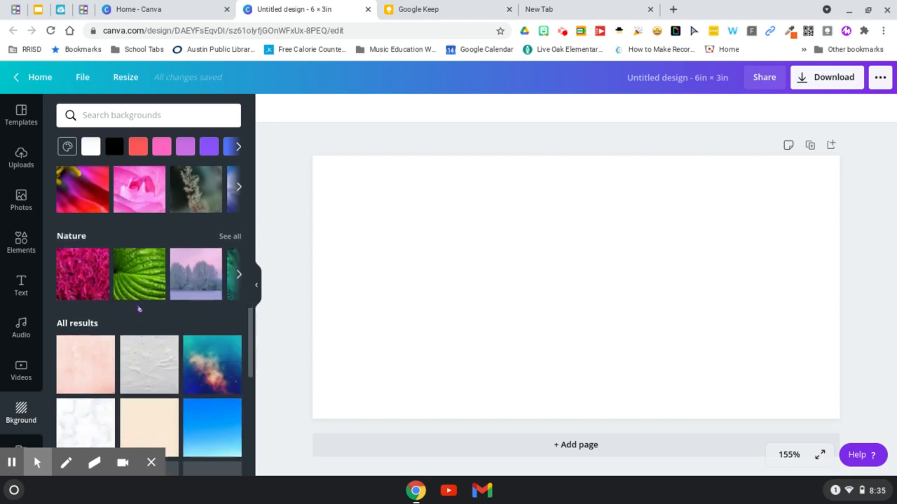
click(131, 267)
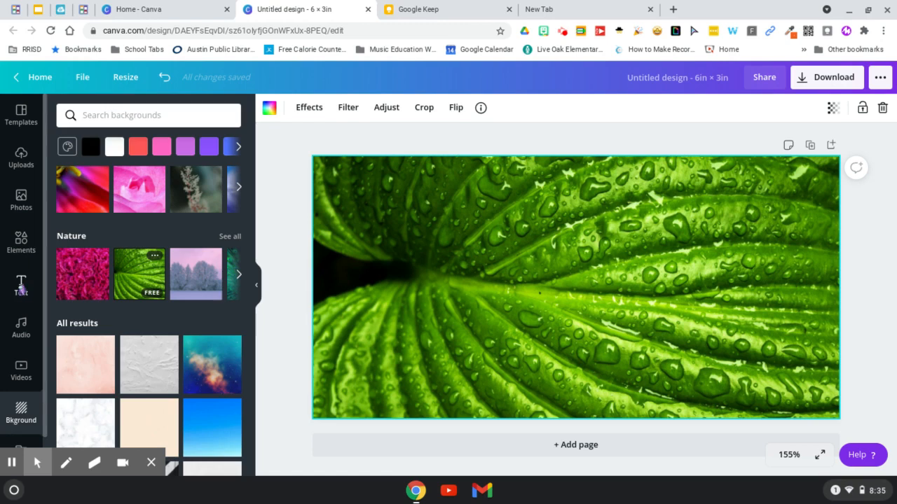
Add a heading to the leaf design and replace its placeholder text with "to do list".
click(22, 287)
click(140, 170)
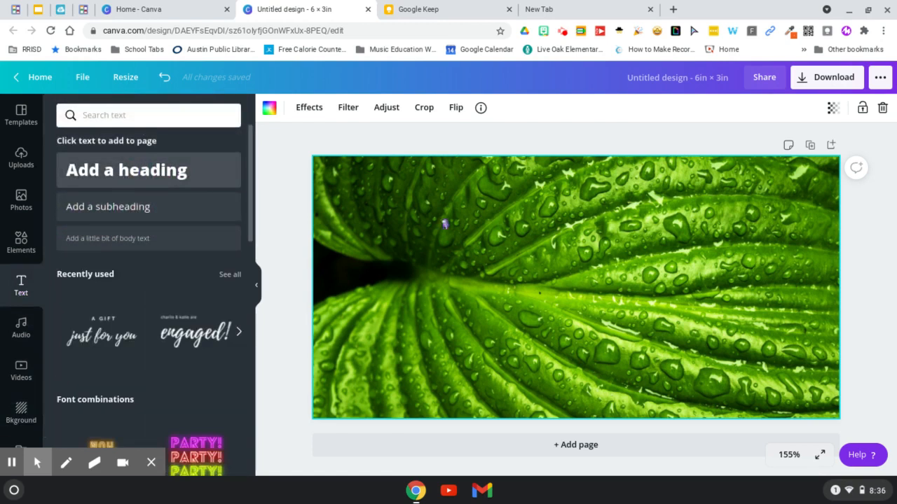
click(560, 284)
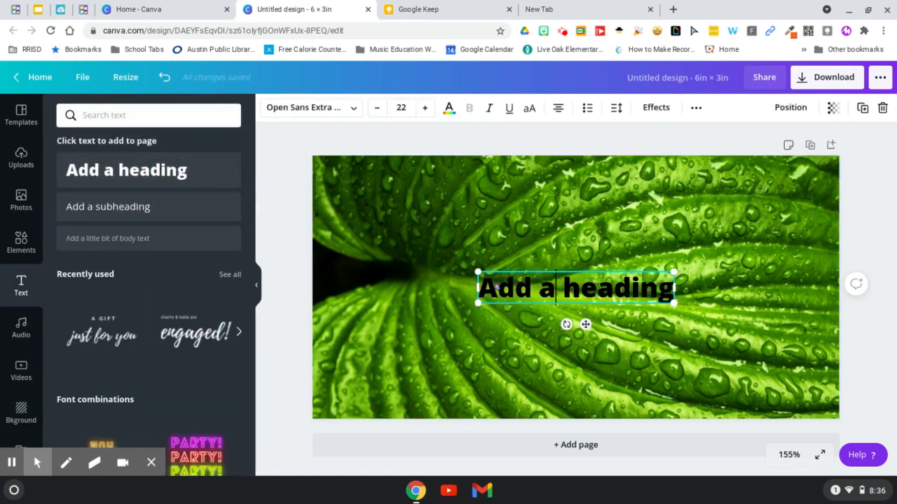
drag(488, 287, 689, 301)
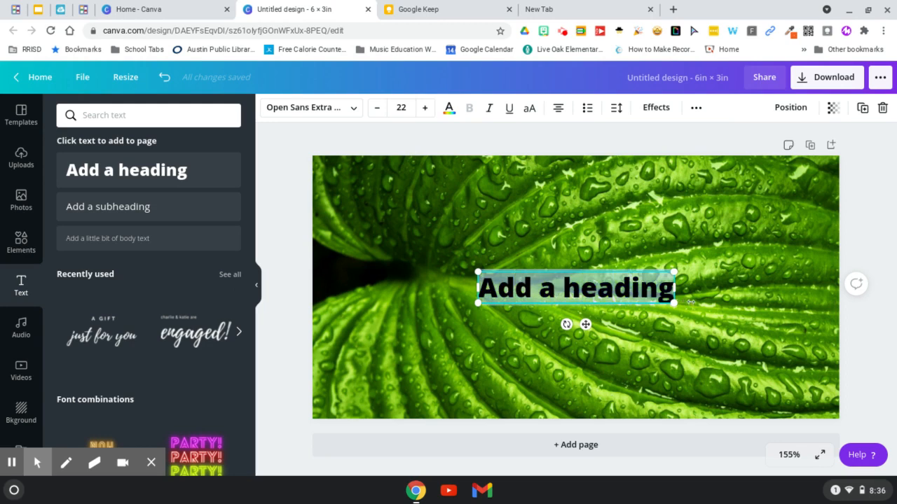
text(to)
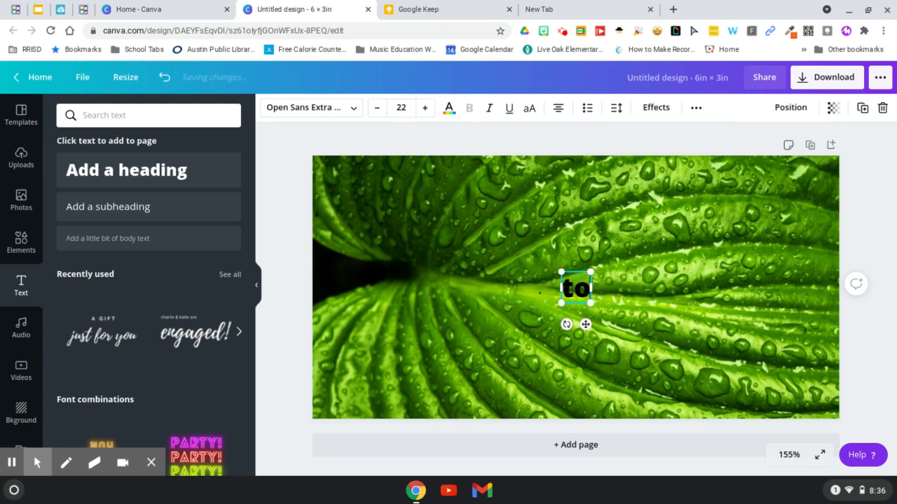
text( do list)
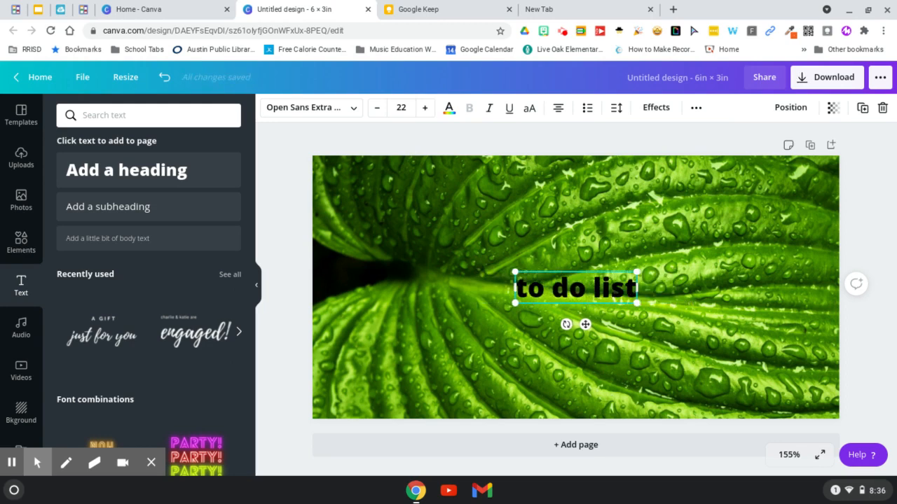
Set the heading's font to ZP Side Effect and enlarge the text to about size 82 across the page.
click(339, 112)
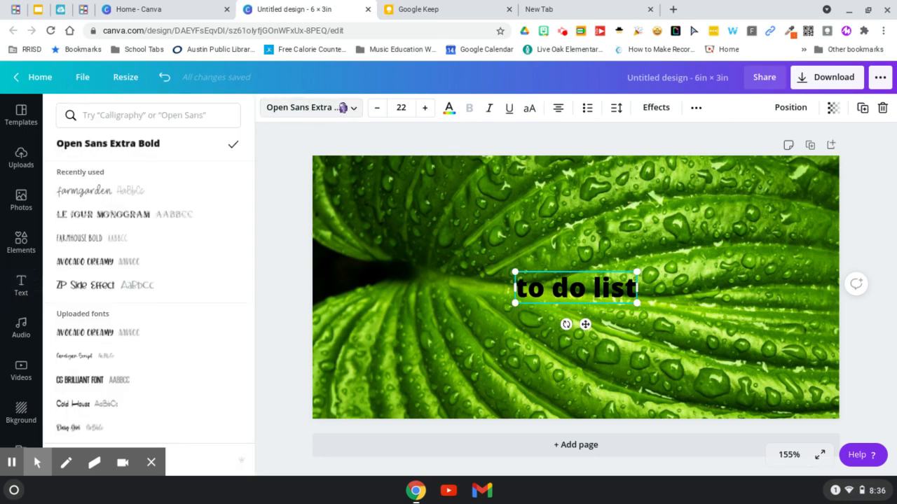
click(124, 270)
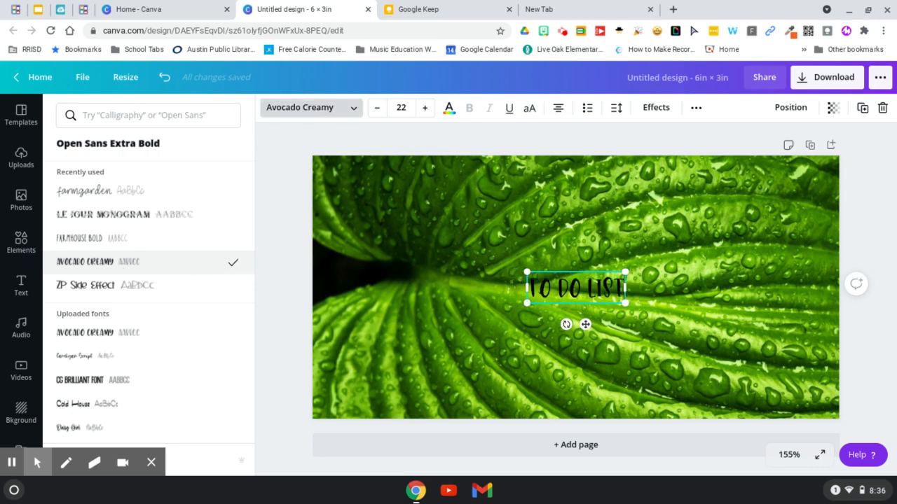
click(121, 287)
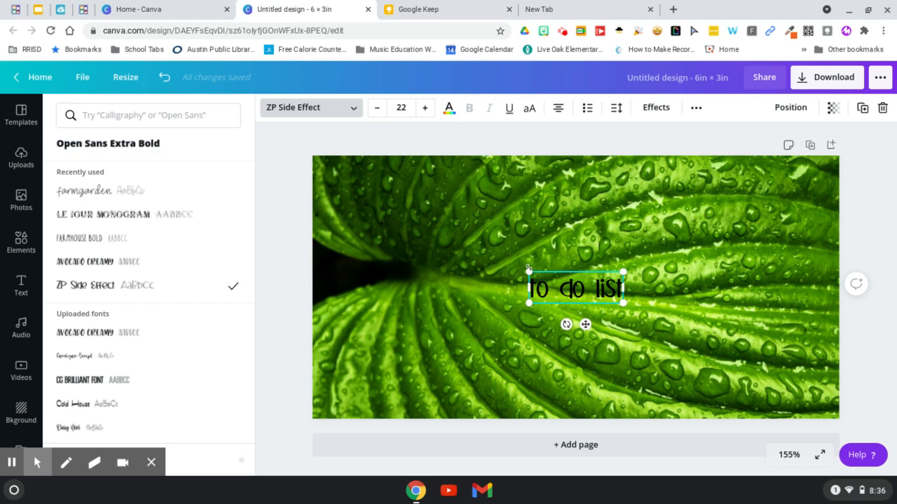
drag(528, 270, 410, 232)
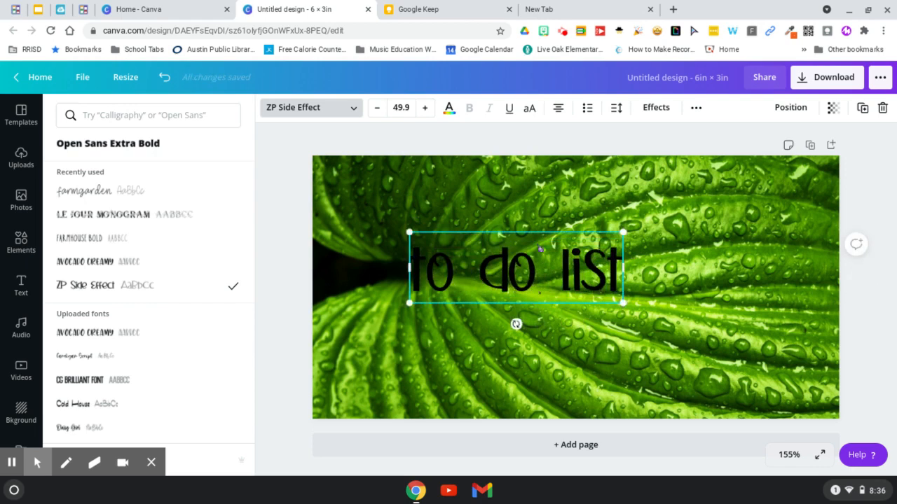
drag(623, 302, 763, 357)
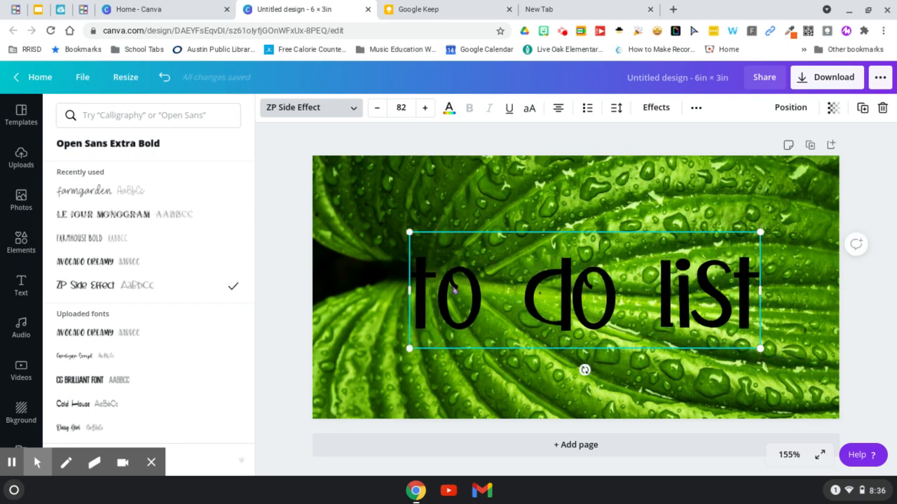
Recolour the "to do list" heading with the light yellow-green default colour and deselect it.
click(450, 107)
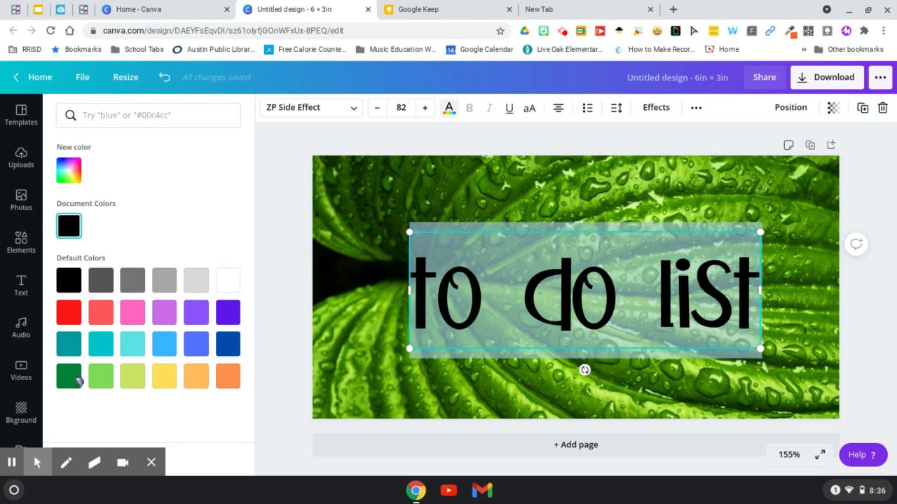
click(129, 378)
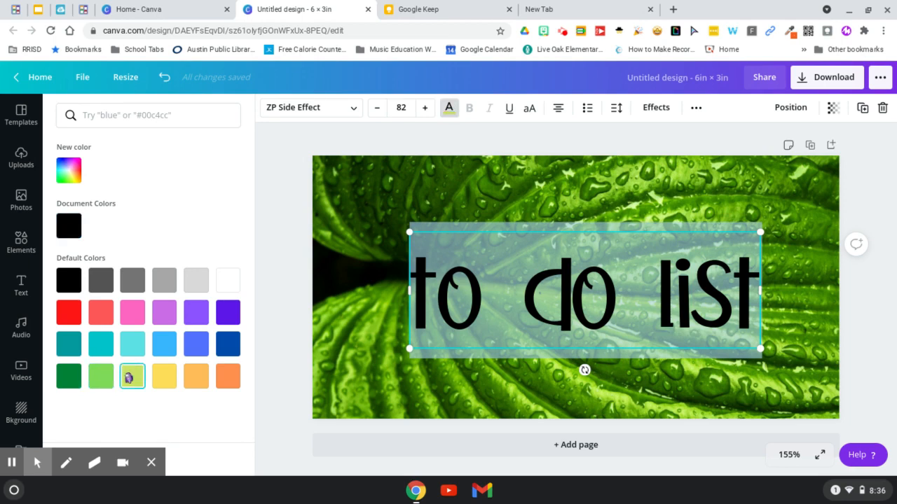
click(344, 224)
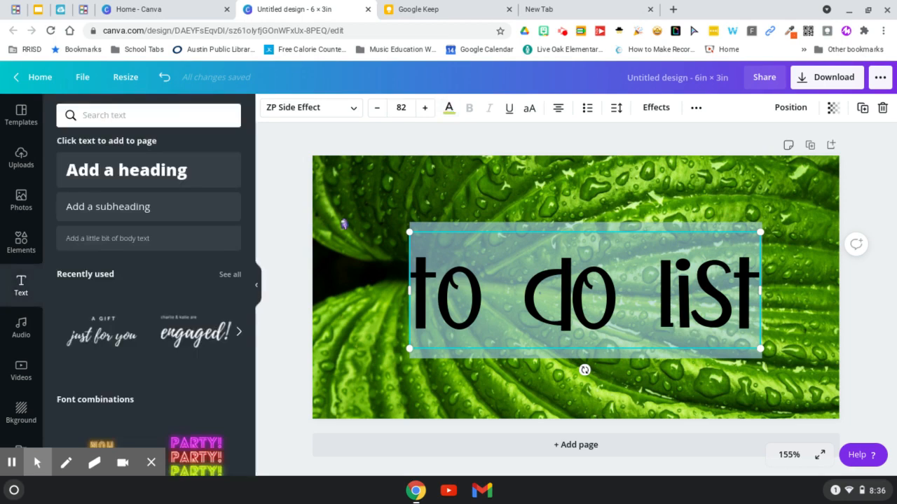
click(366, 280)
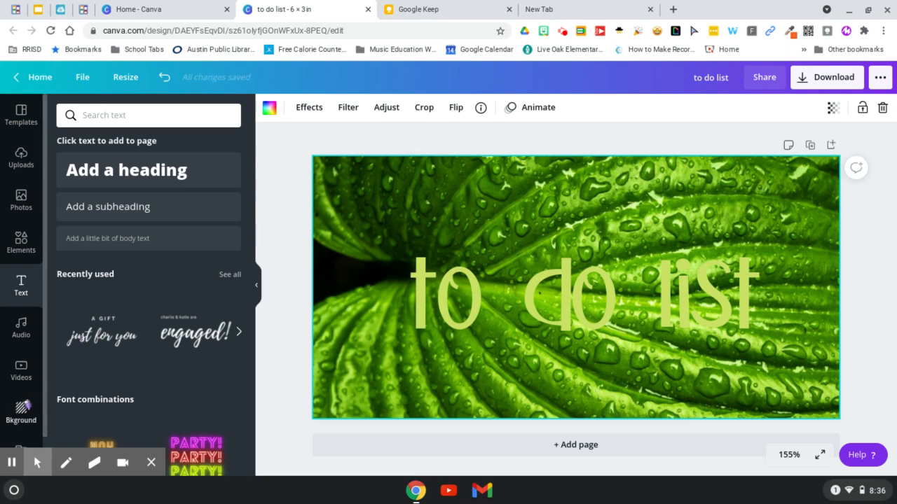
Browse the design elements and add the purple-to-yellow blob from the Gradients group to the page.
click(21, 242)
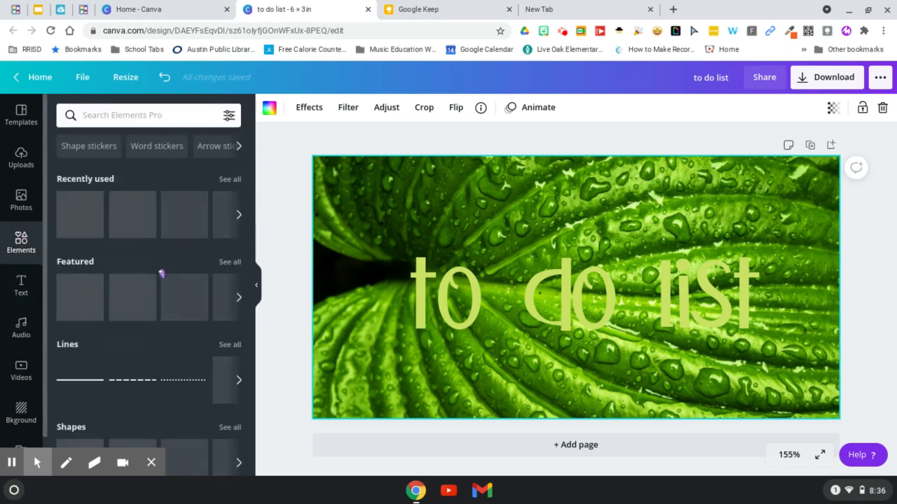
scroll(162, 274, down, 2)
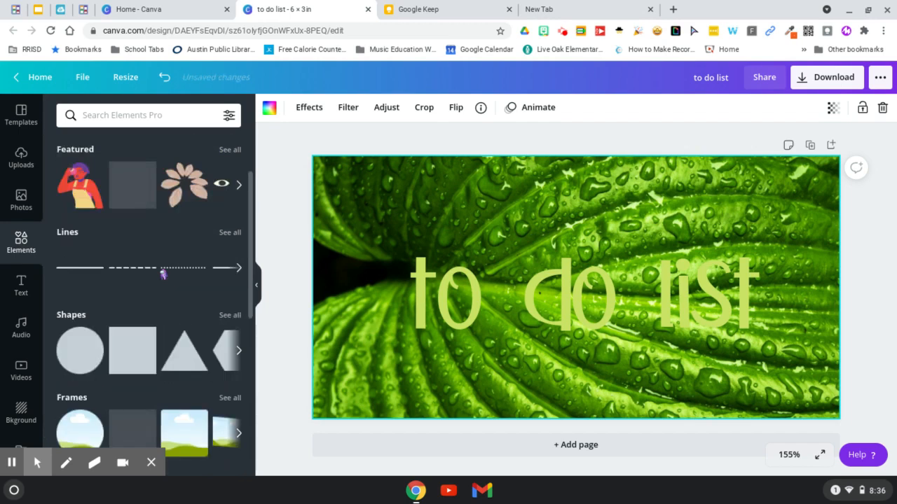
scroll(163, 274, up, 2)
scroll(165, 274, down, 1)
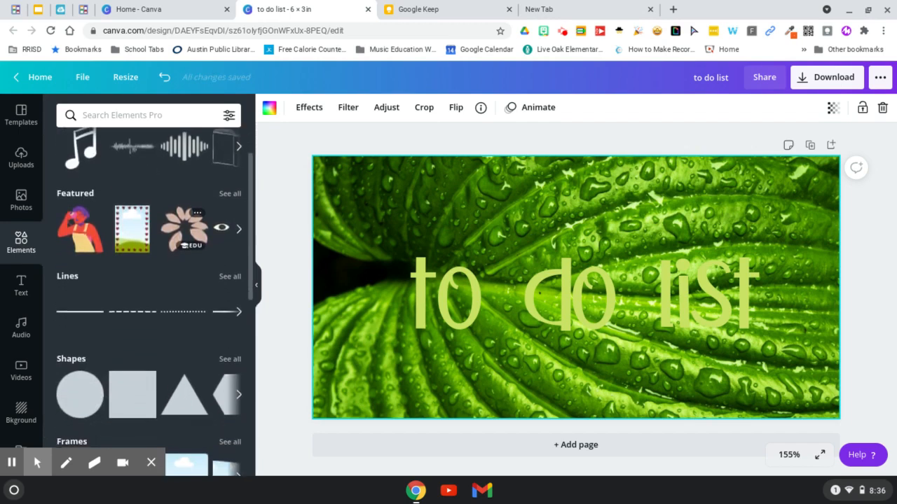
scroll(197, 460, down, 3)
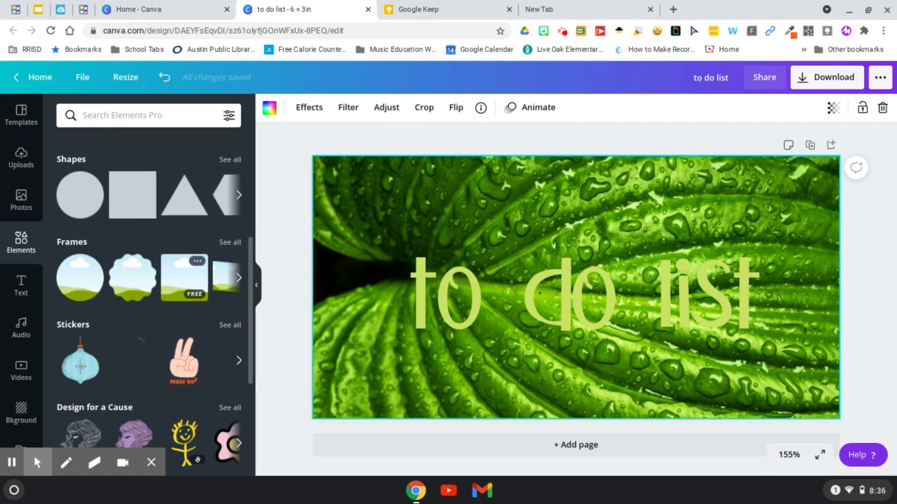
scroll(197, 460, down, 5)
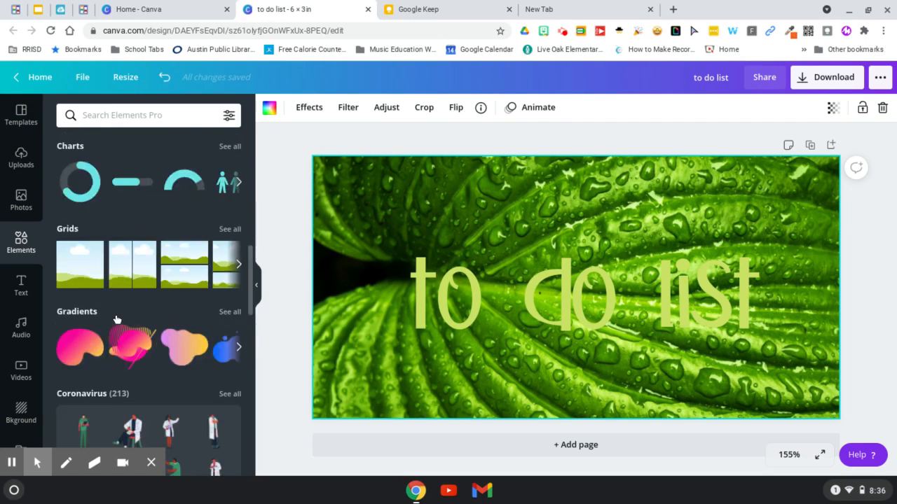
scroll(116, 319, down, 1)
click(188, 317)
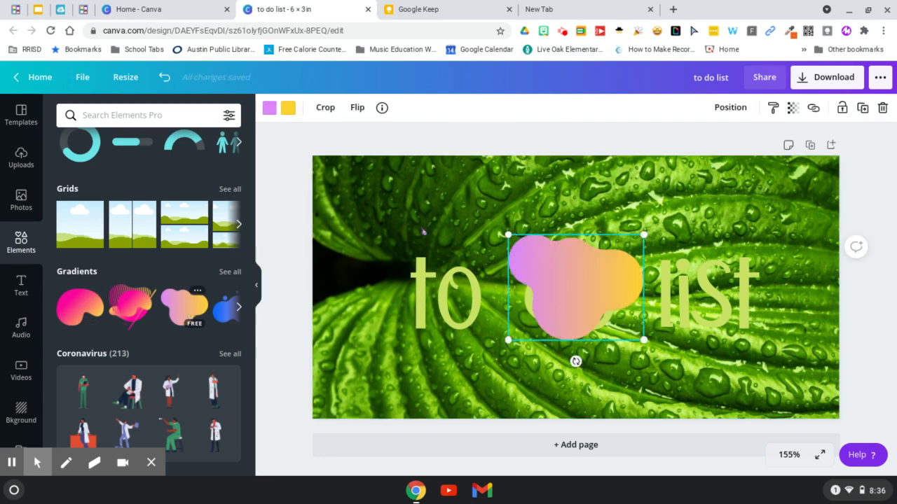
Enlarge the gradient blob, position it over the words "to do", and send it backward behind the heading.
drag(508, 235, 419, 170)
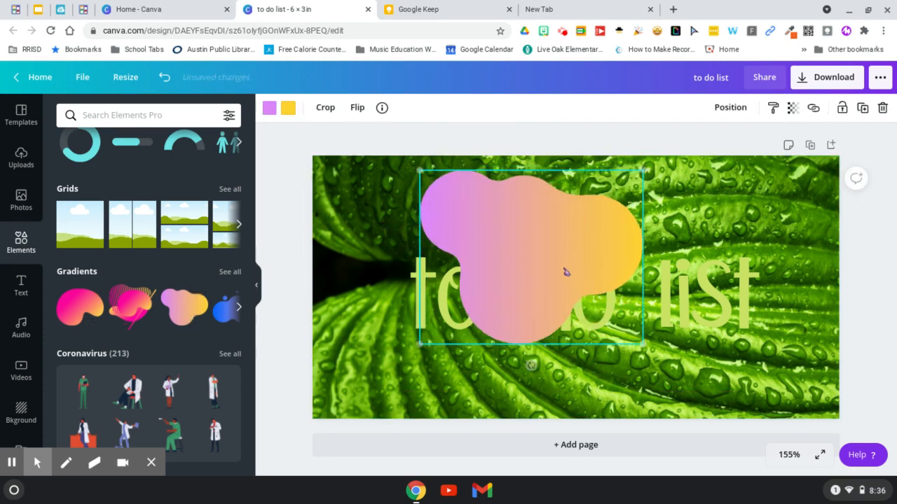
drag(566, 272, 556, 298)
right_click(557, 258)
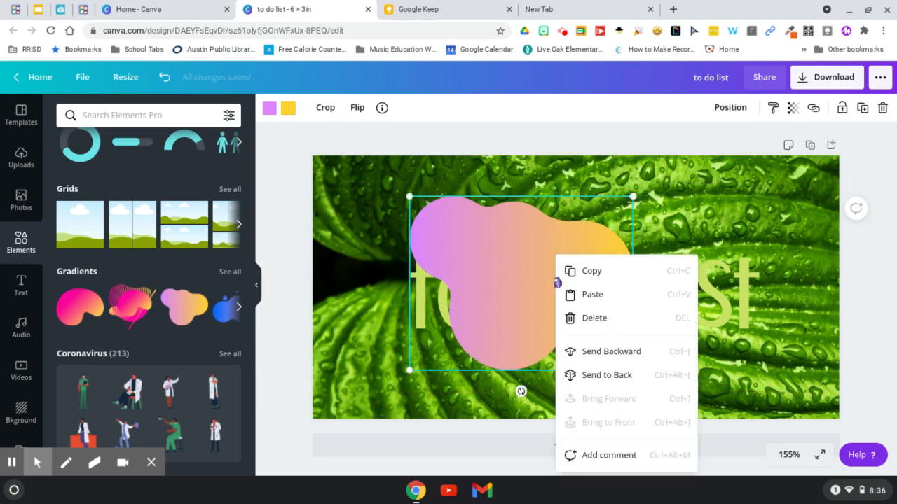
click(596, 352)
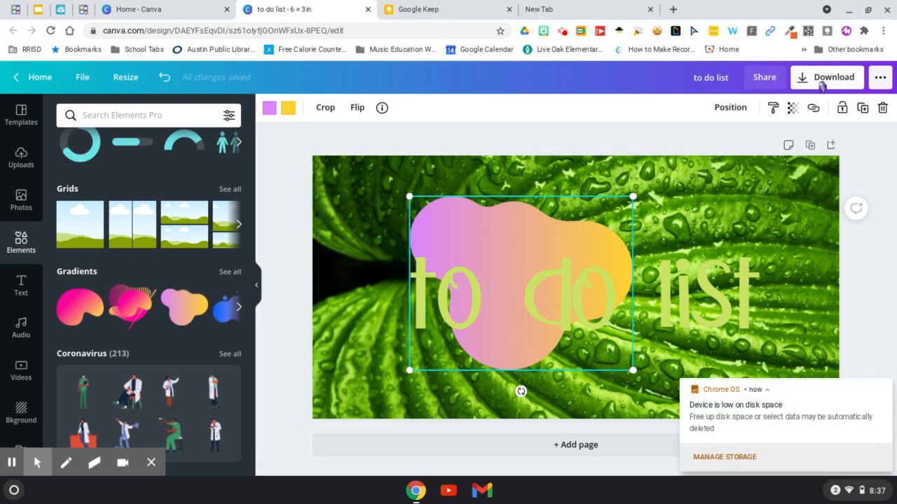
Download the to do list design as a PNG image and switch to Google Keep.
click(822, 83)
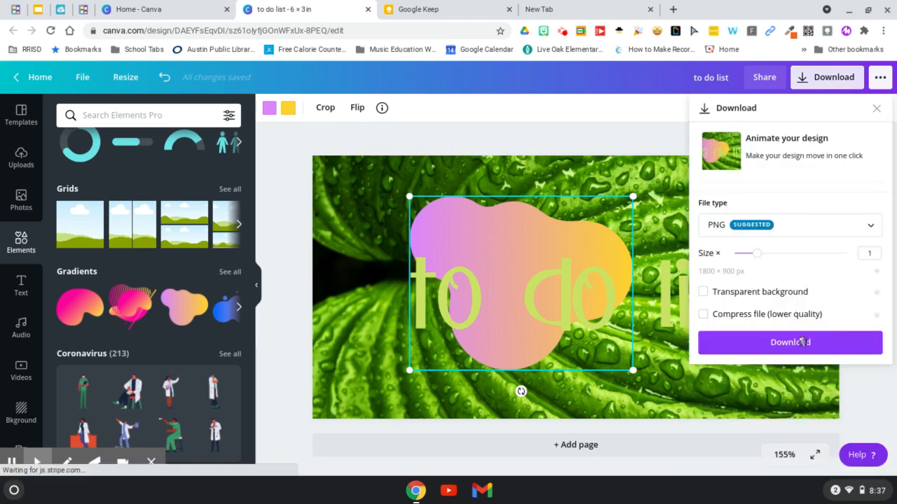
click(803, 342)
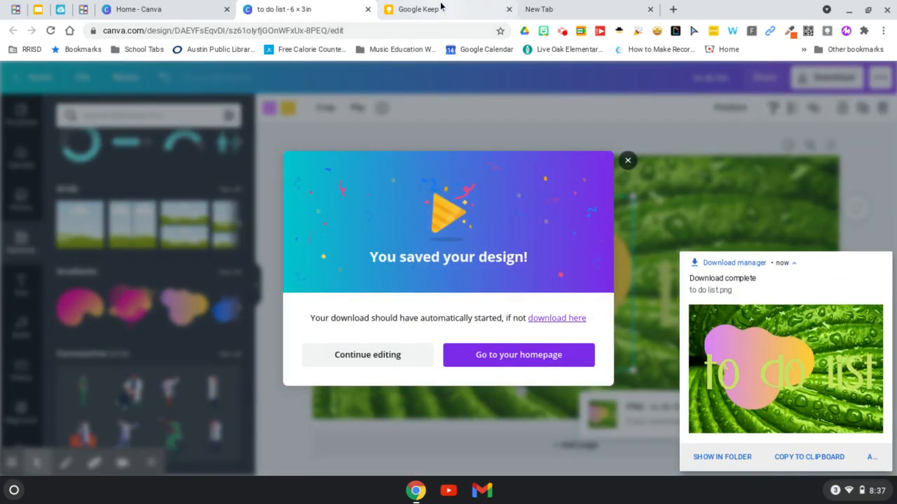
click(441, 8)
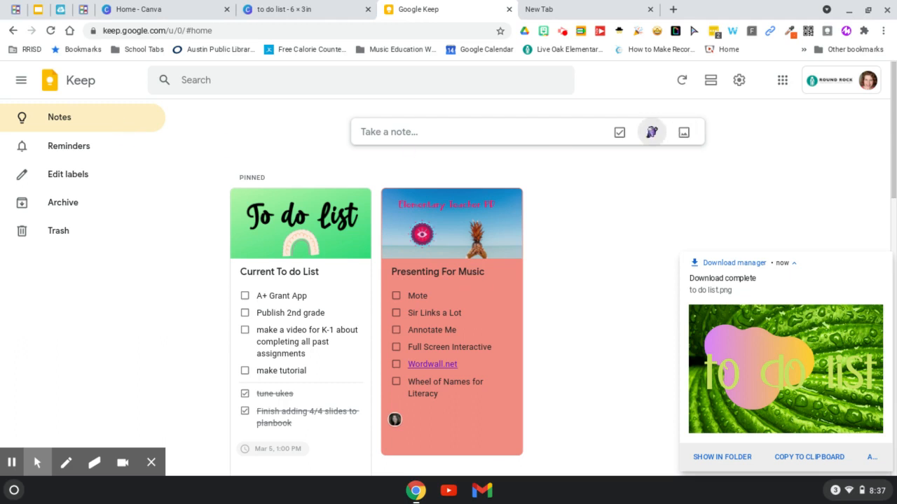
Create a new image note using to do list.png from the Downloads folder.
click(682, 131)
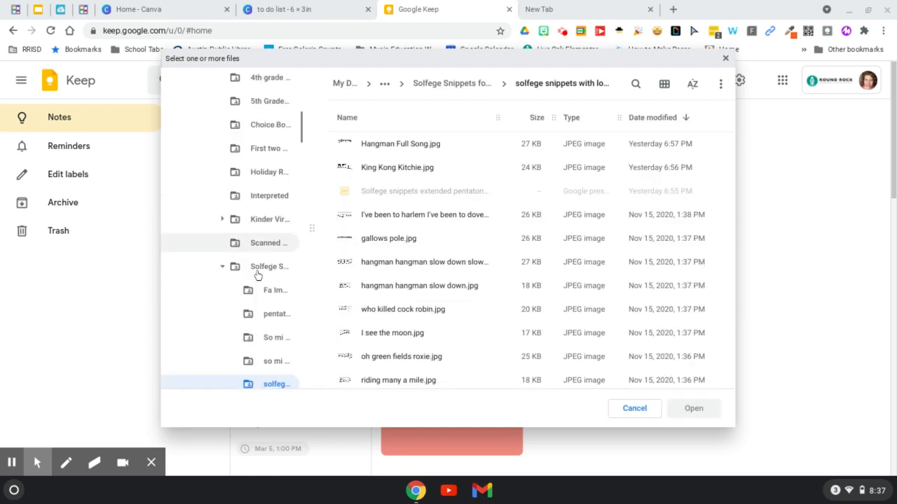
scroll(258, 274, up, 5)
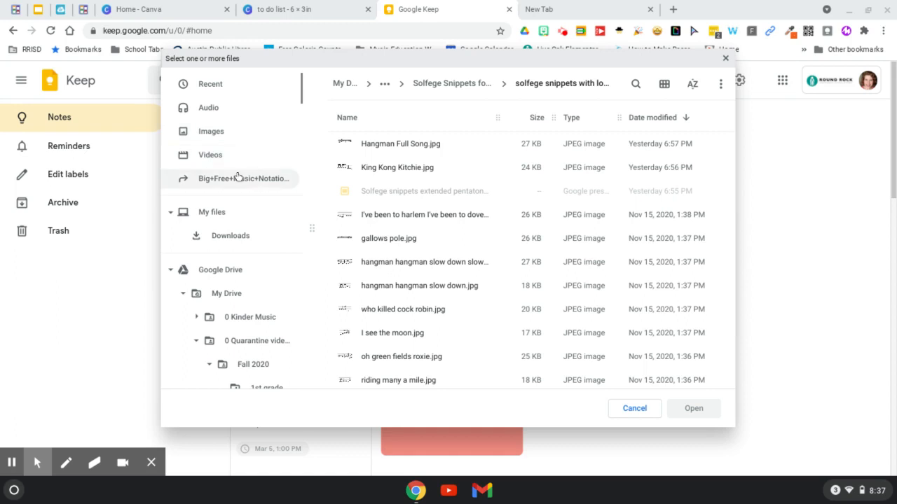
click(232, 237)
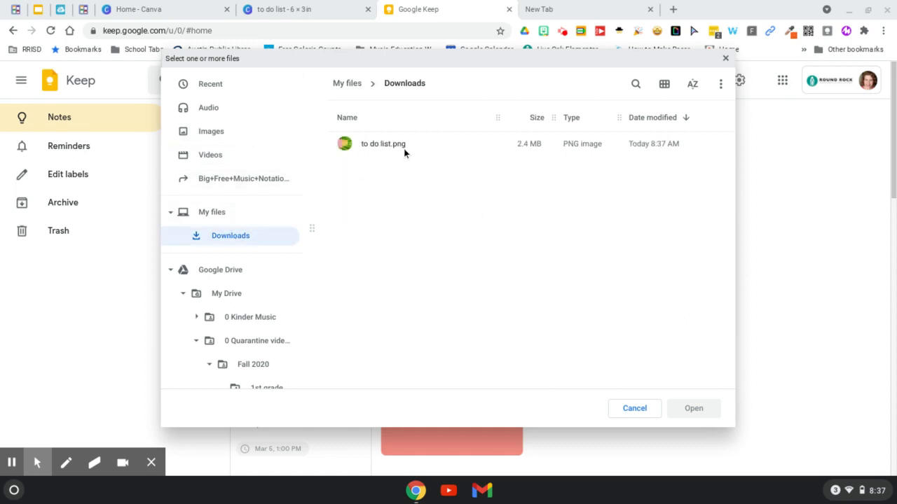
click(403, 148)
click(692, 410)
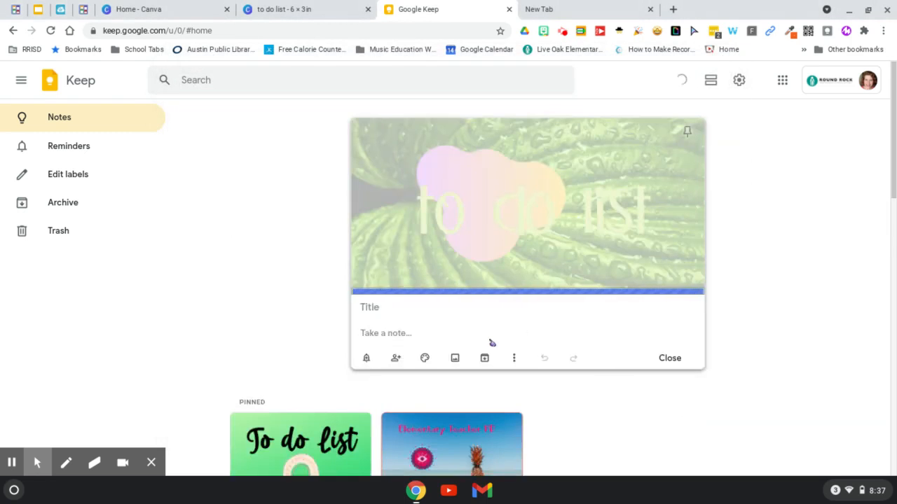
Title the new note "Tutorial" and enter "be cool" as its text.
click(399, 313)
text(Tutorial)
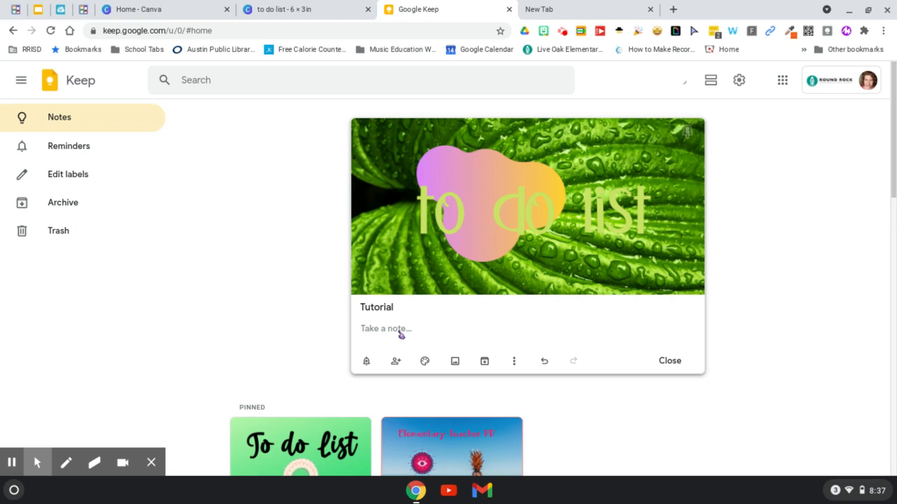
text(be cool)
key(Return)
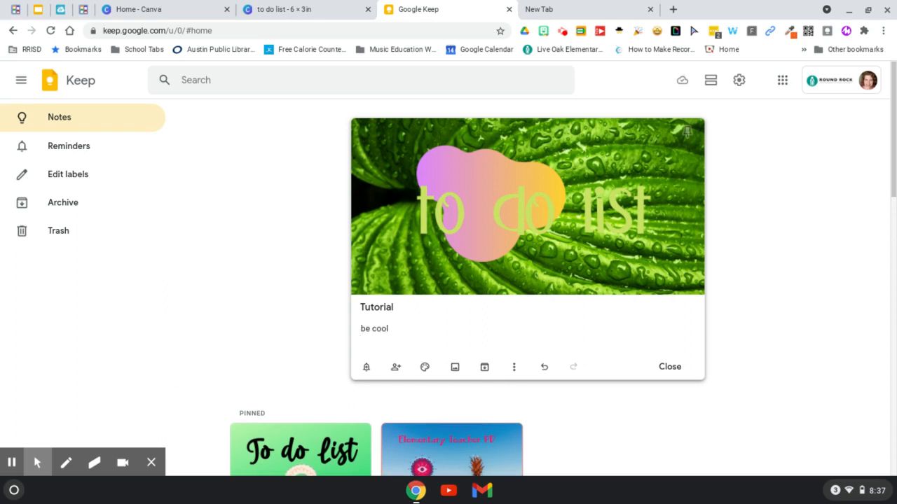
Convert the Tutorial note's text into a checkbox list and close the note.
click(513, 367)
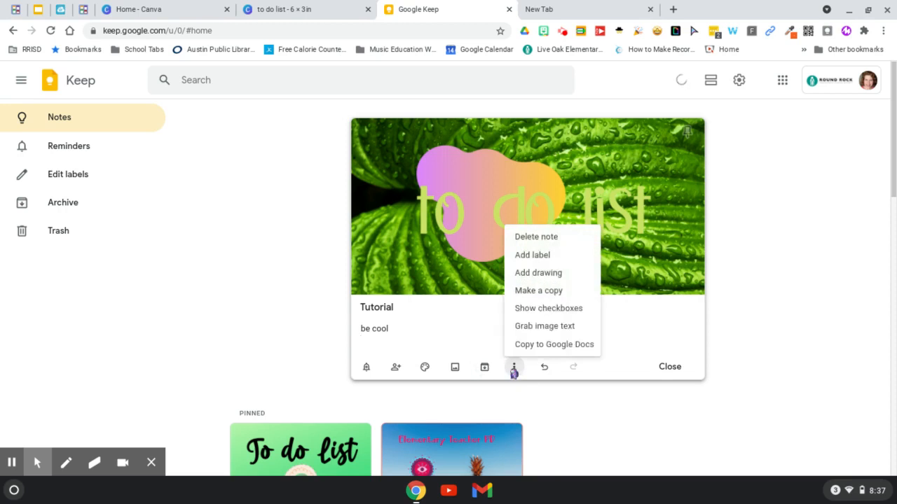
click(537, 308)
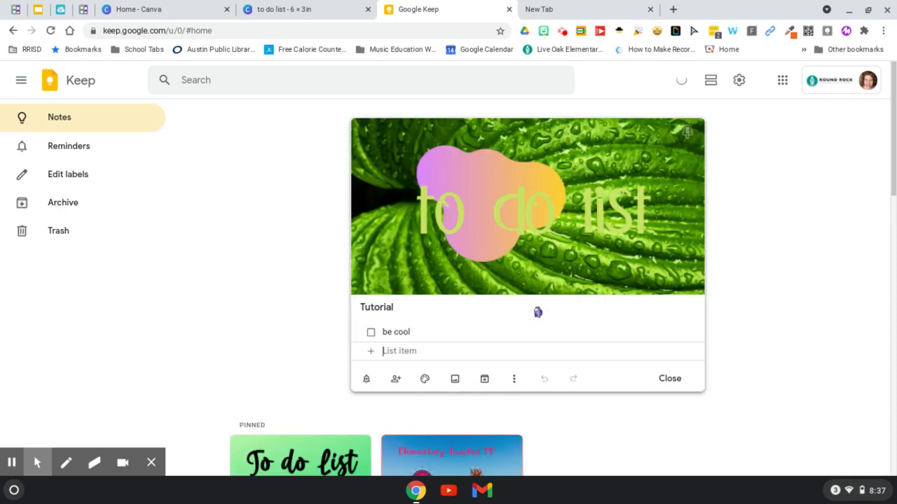
click(665, 384)
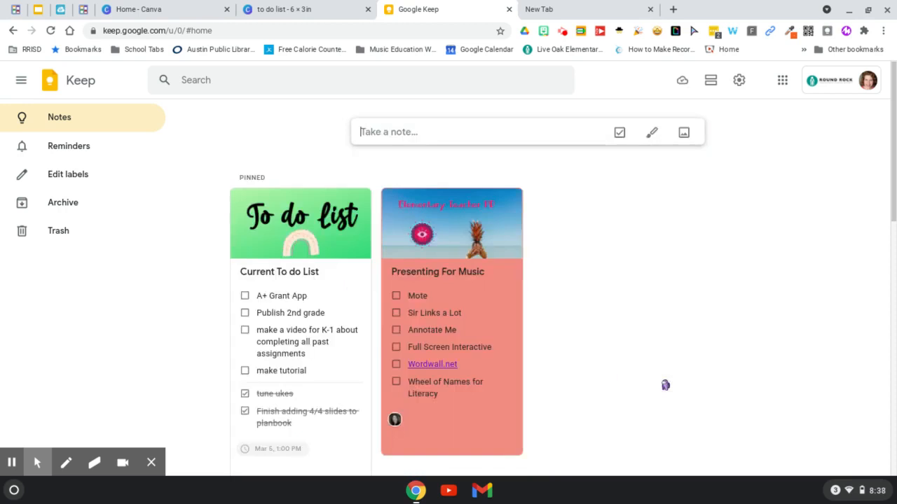
Pin the Tutorial note and tick off its "be cool" item.
scroll(733, 339, down, 5)
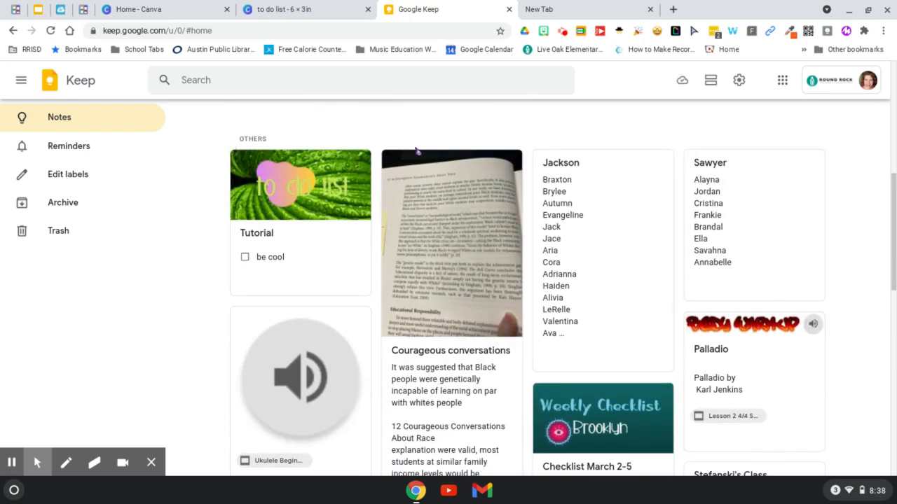
click(355, 166)
scroll(472, 236, up, 5)
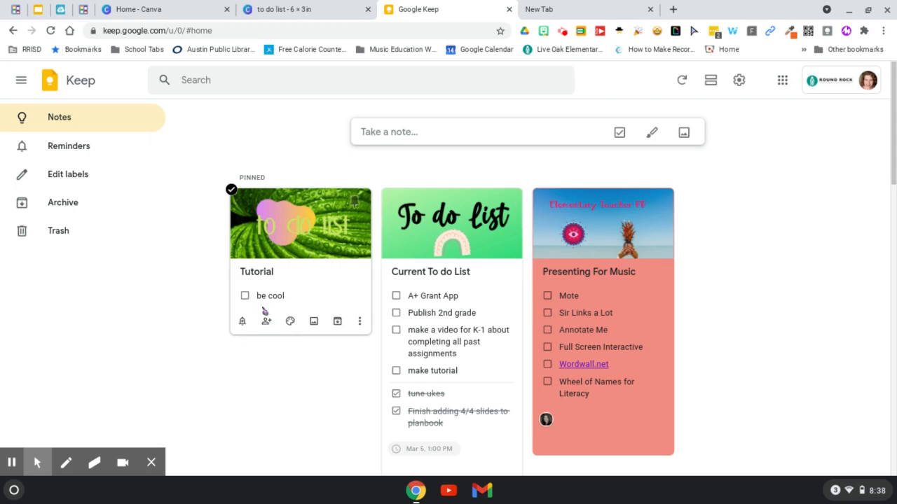
click(244, 297)
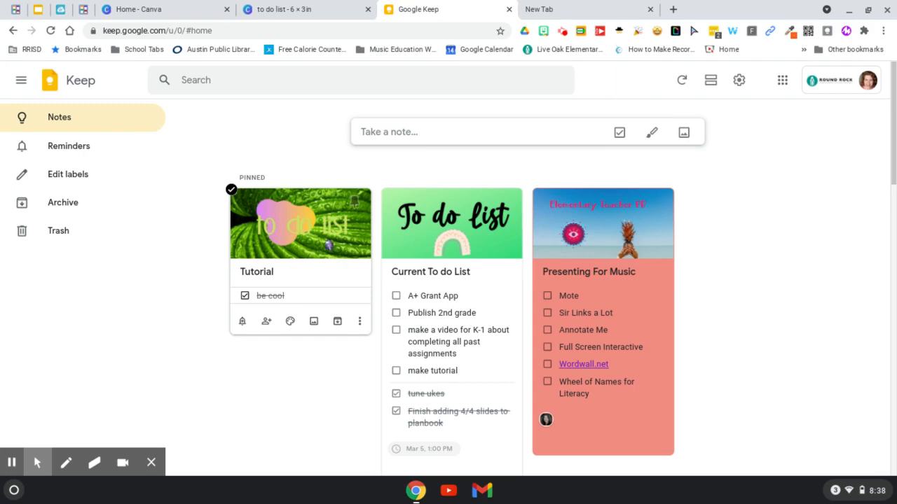
Browse through the other notes below the pinned ones to review the kinds of notes kept there.
scroll(586, 273, down, 10)
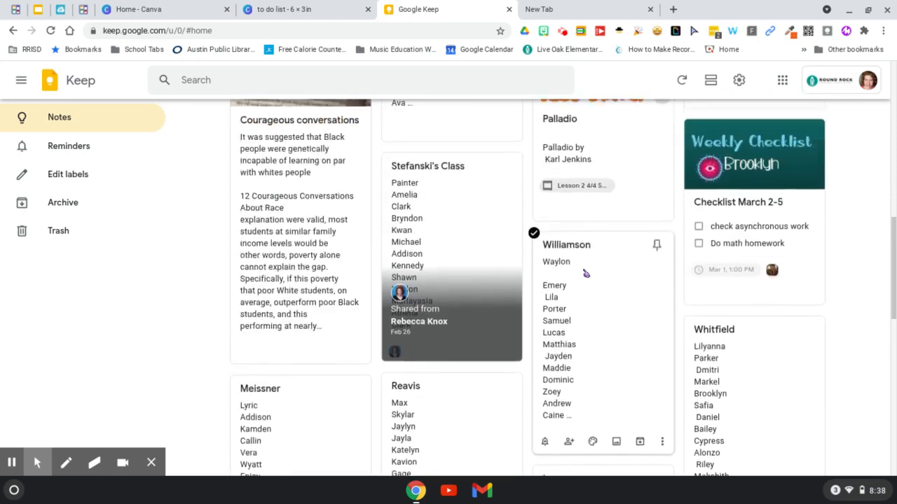
scroll(586, 273, up, 5)
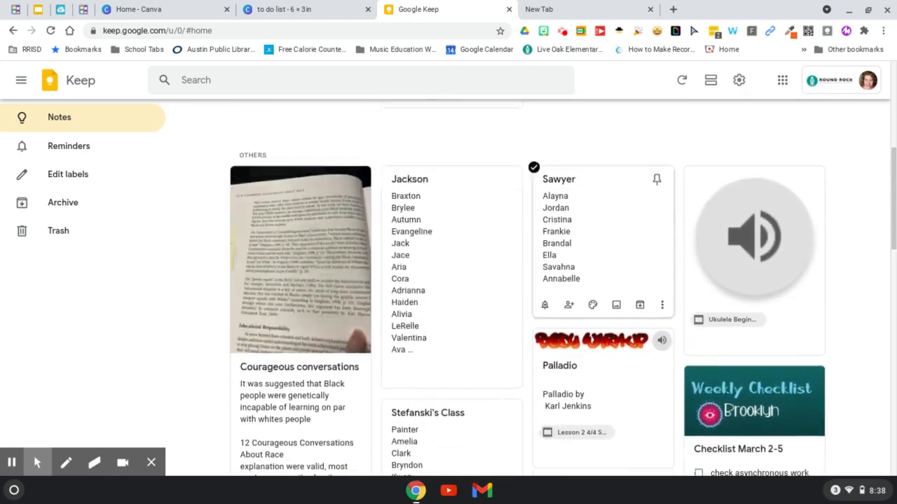
scroll(586, 273, down, 10)
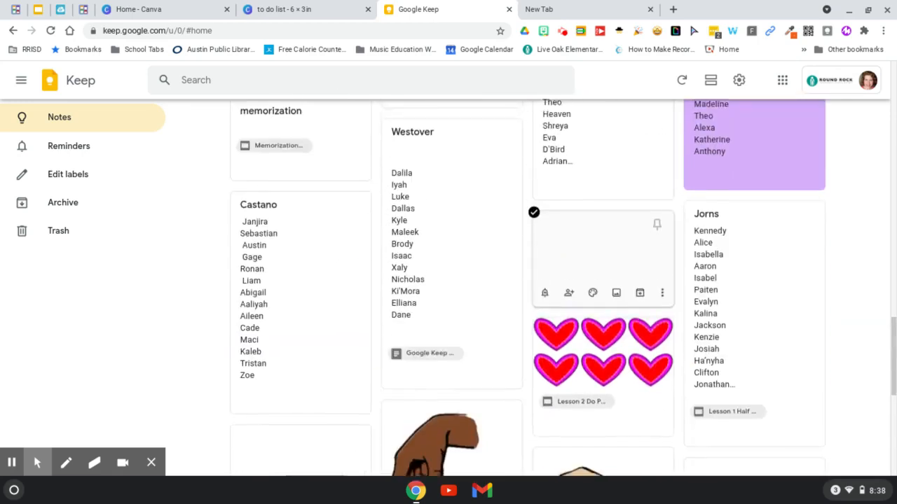
scroll(586, 274, up, 10)
scroll(586, 273, down, 5)
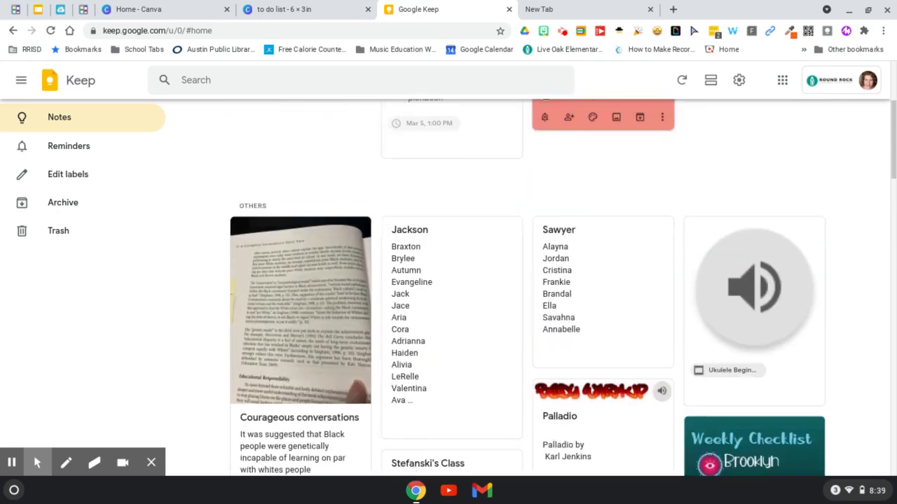
scroll(585, 273, down, 15)
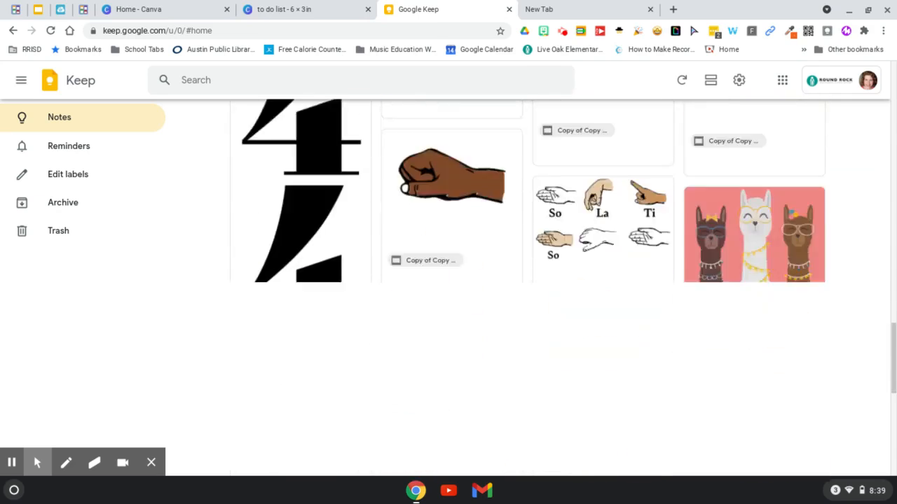
scroll(603, 273, down, 5)
scroll(603, 273, up, 10)
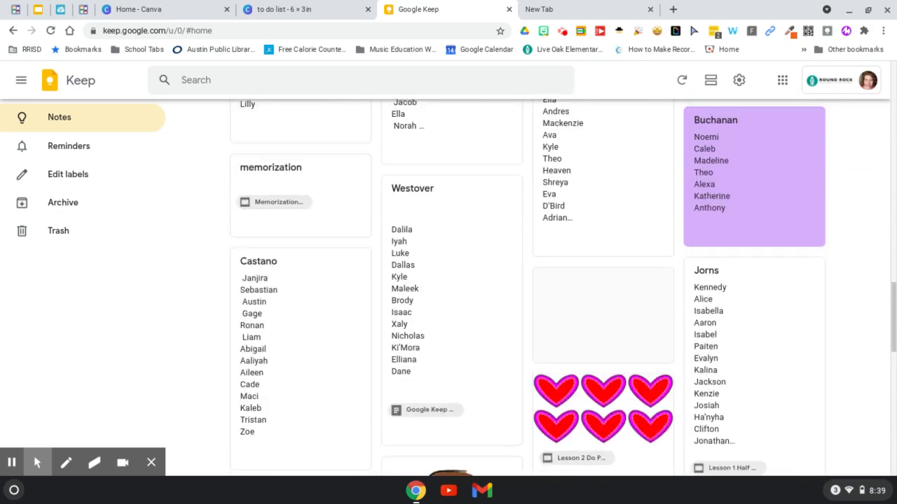
scroll(768, 305, up, 10)
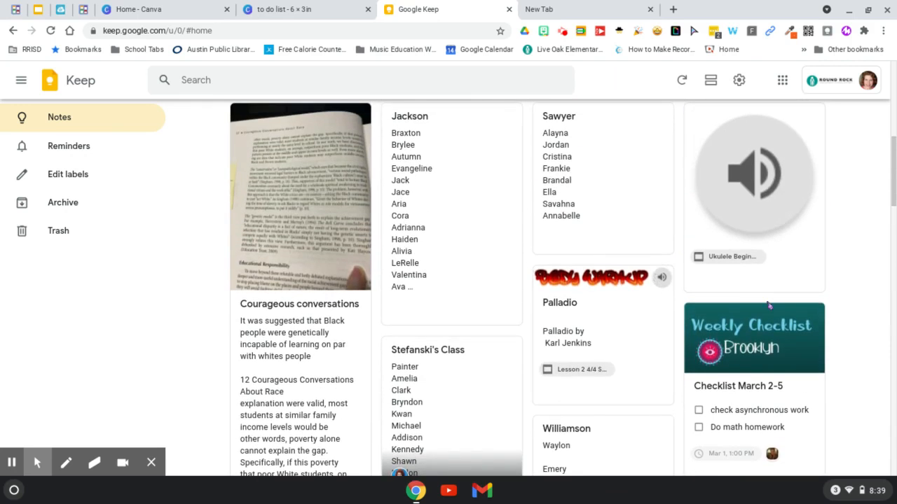
Open the Checklist March 2-5 note with the Weekly Checklist header to view its image and items.
scroll(768, 306, down, 1)
click(746, 238)
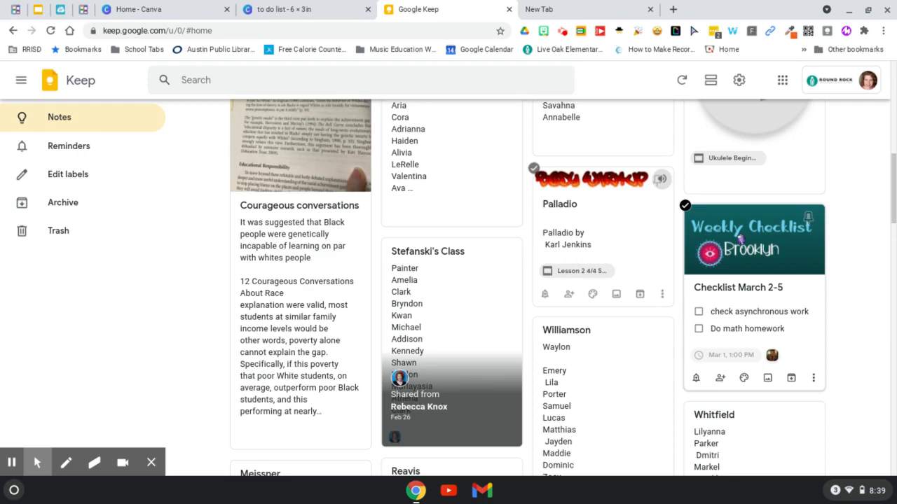
click(740, 239)
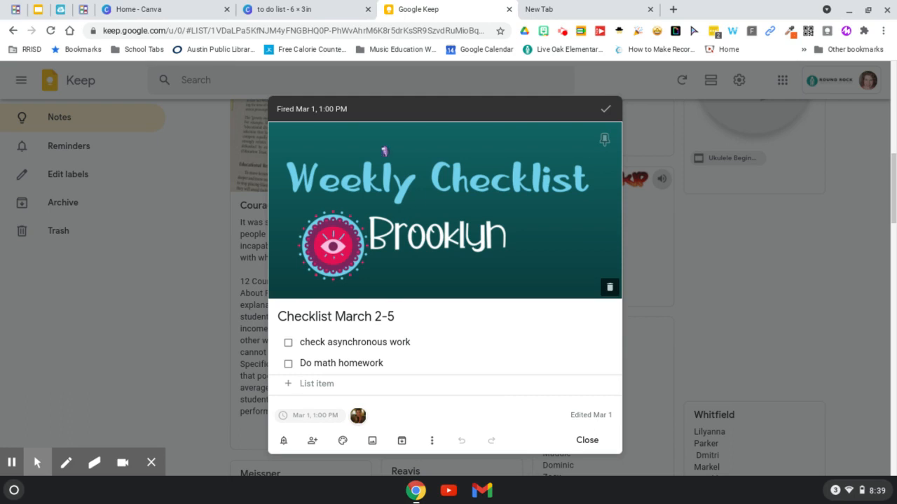
mouse_move(151, 460)
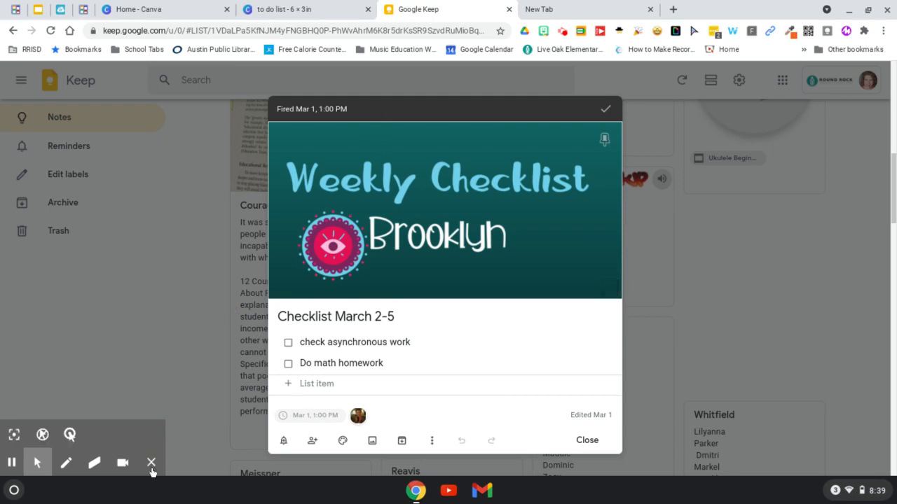